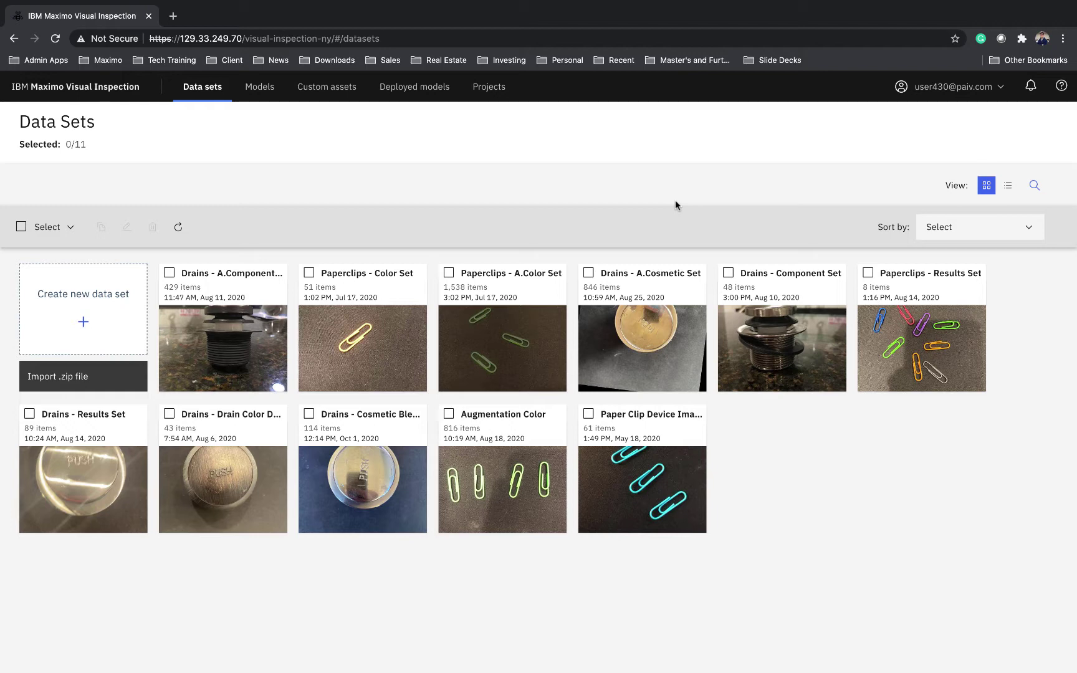
Open the Drains - Cosmetic Blemishes data set and preview several Scratch-labelled images
click(403, 466)
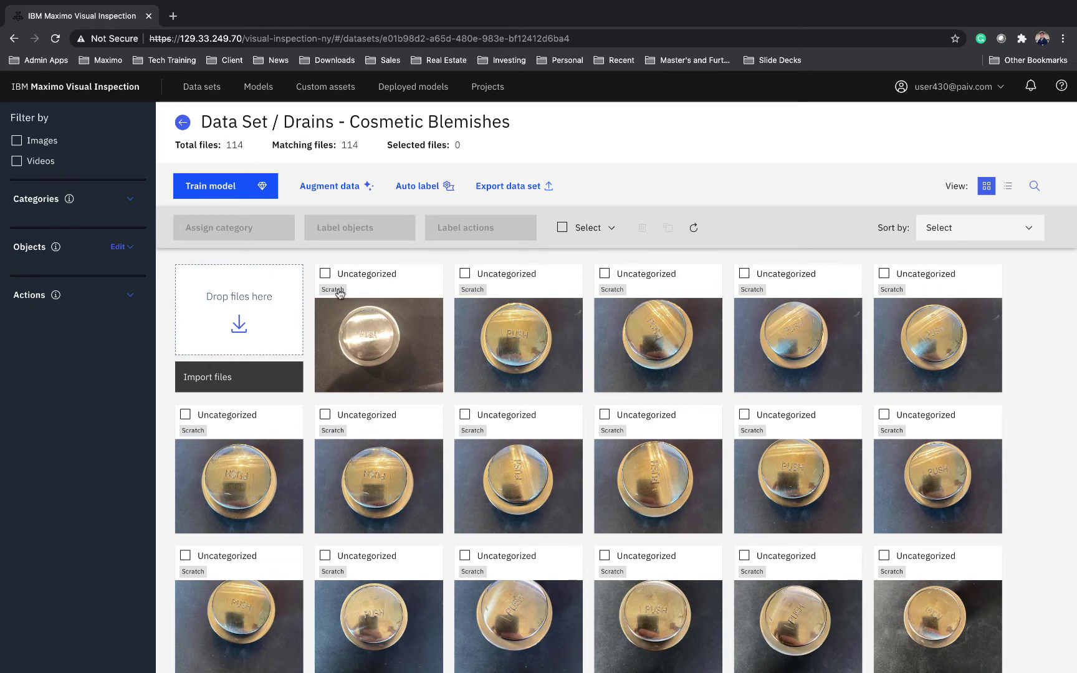
click(369, 336)
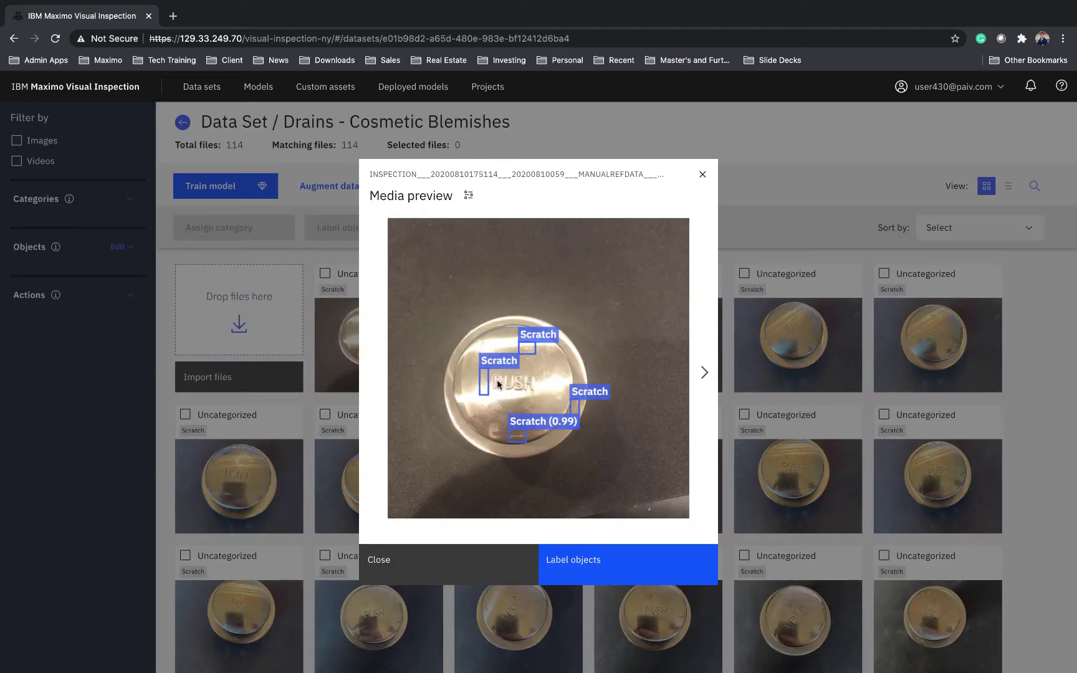
click(702, 174)
click(546, 342)
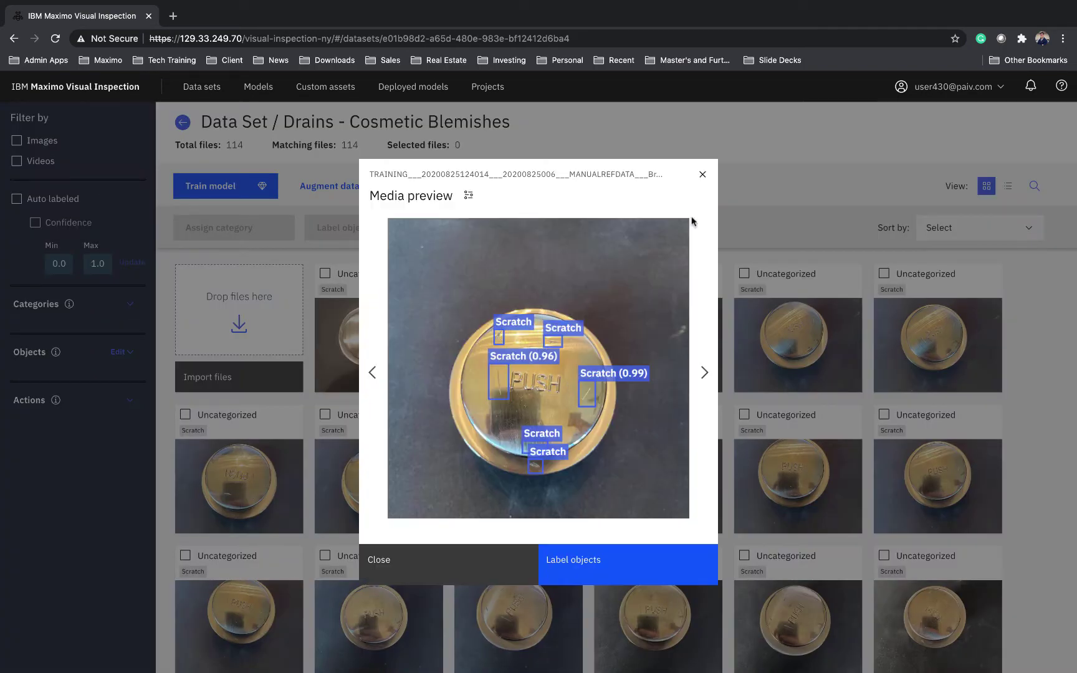
click(703, 175)
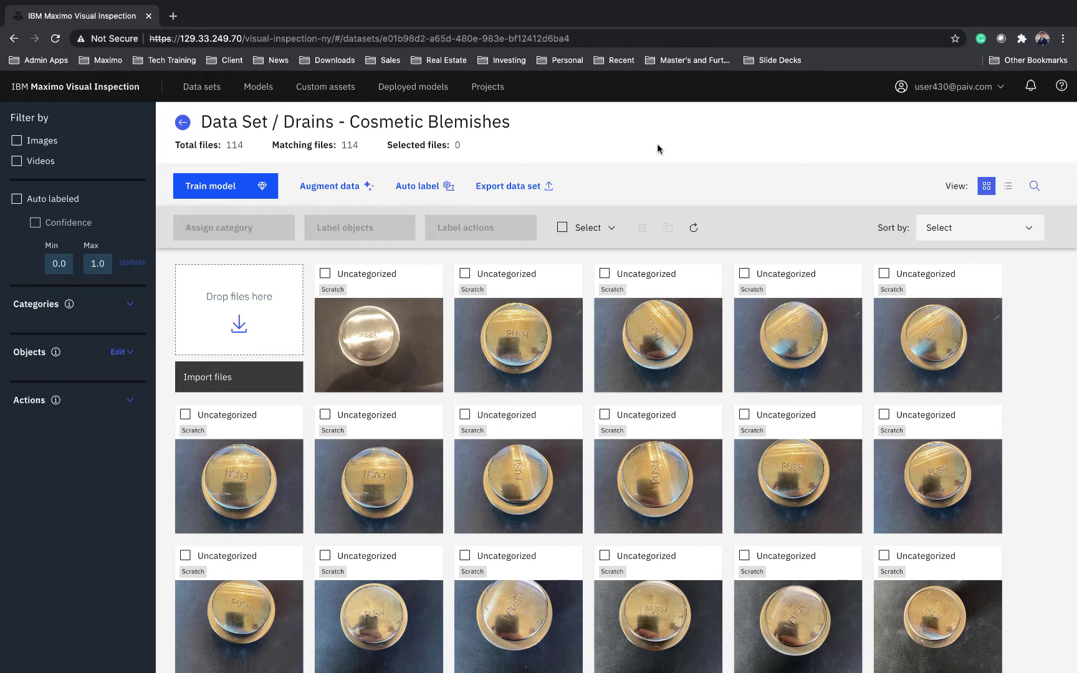
Export the data set as a zip and browse to Documents > … > Renaming Labels
click(516, 189)
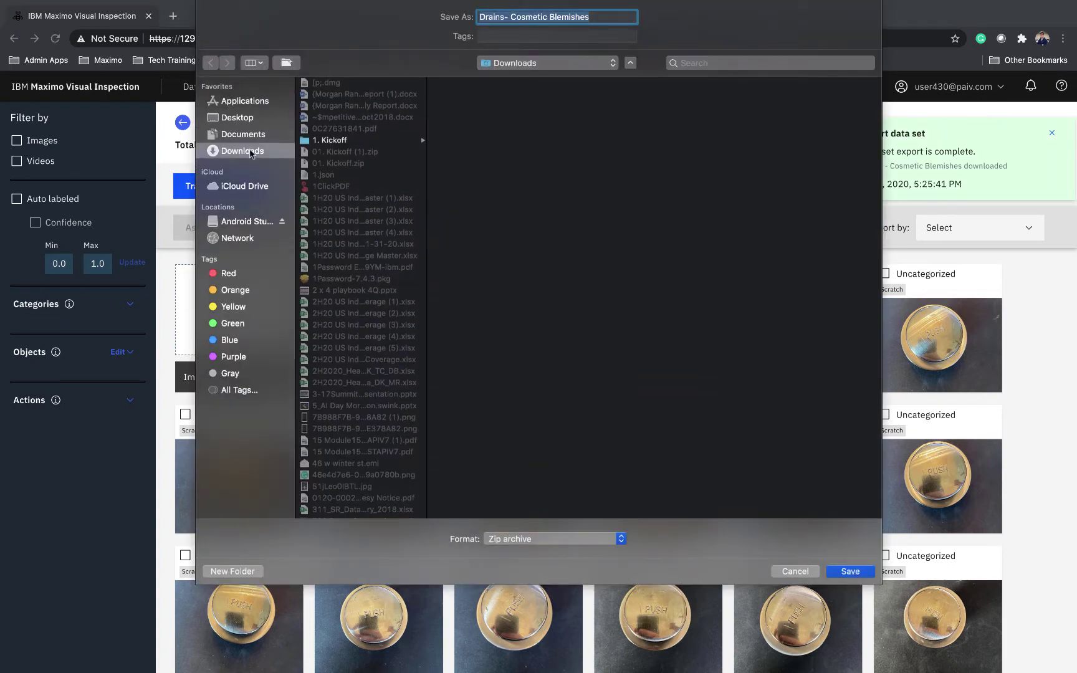
click(255, 138)
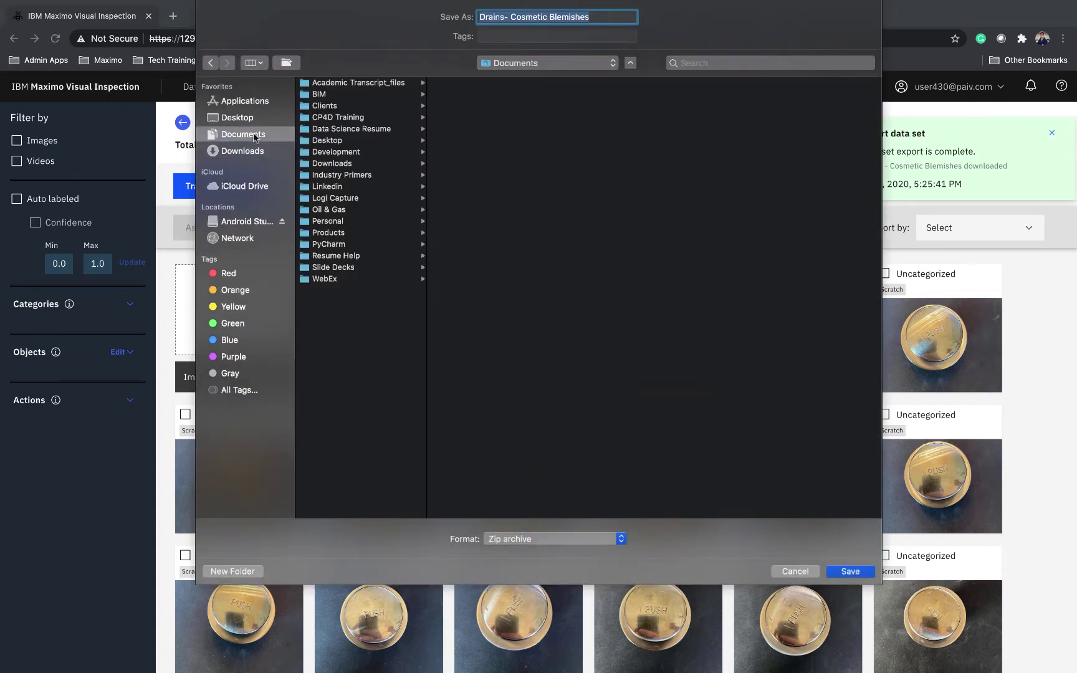
click(347, 238)
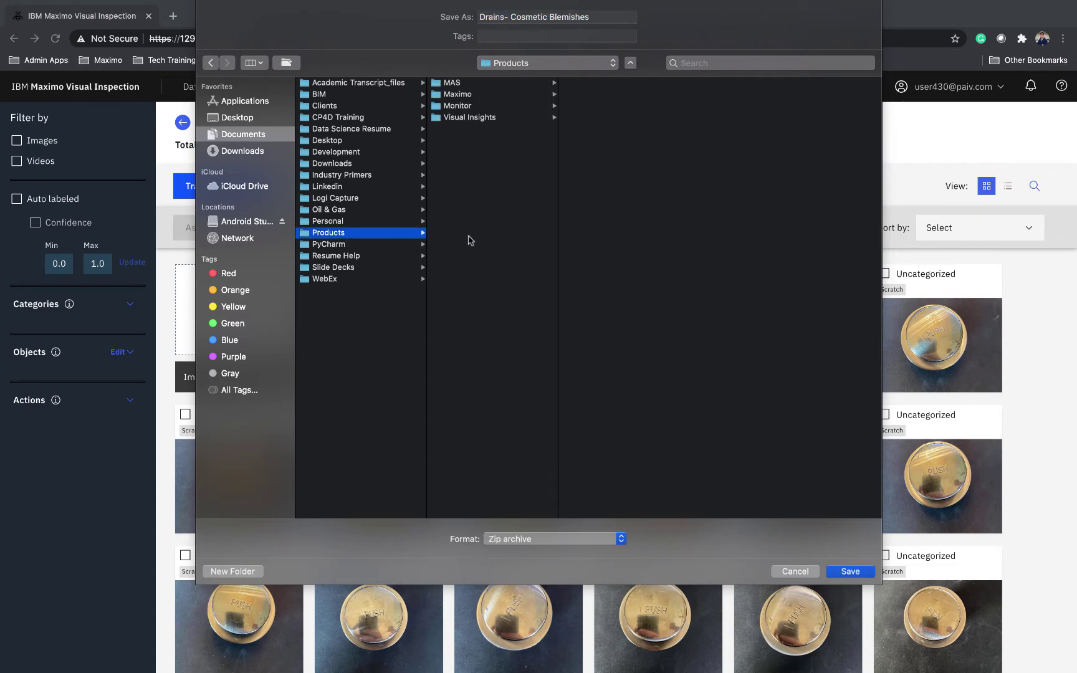
click(495, 122)
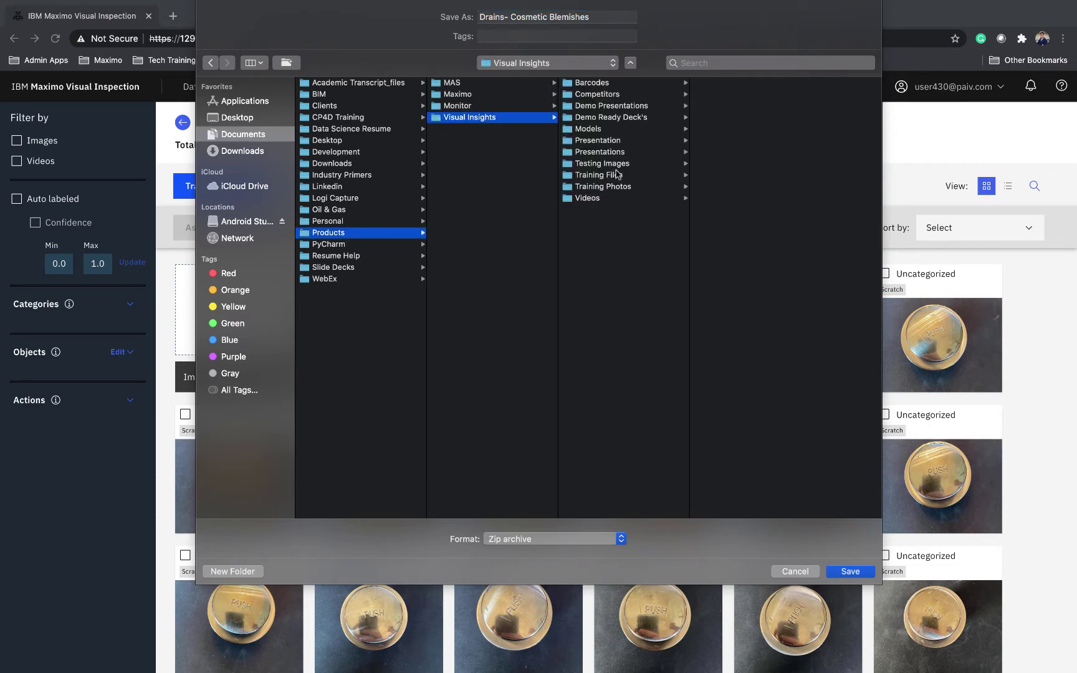
click(619, 199)
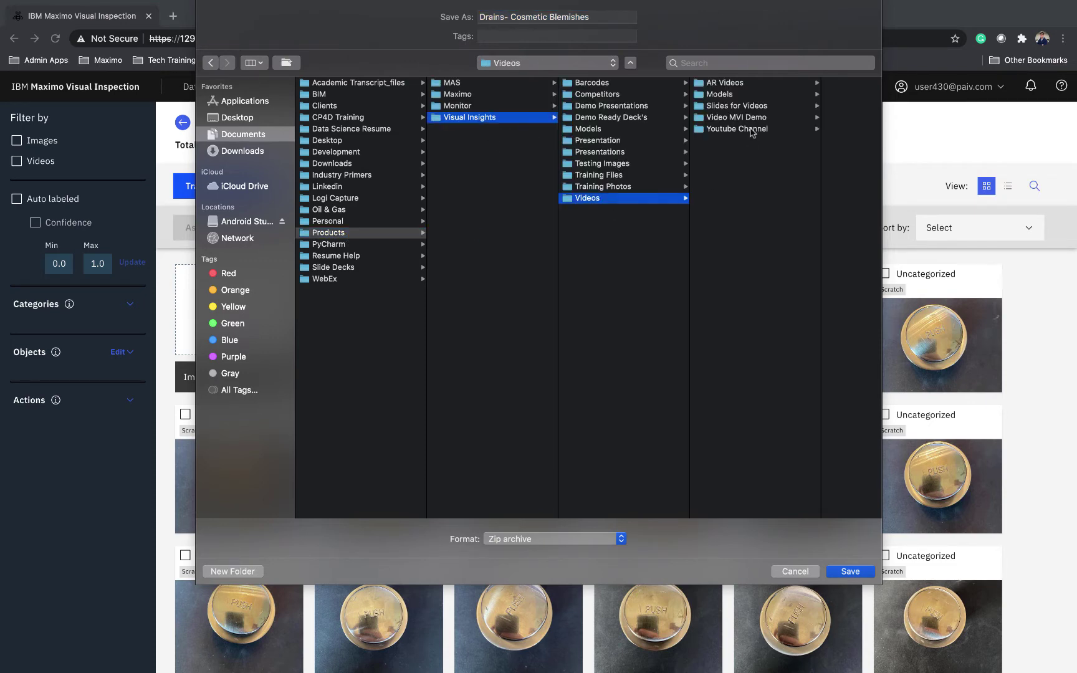
click(748, 130)
click(791, 86)
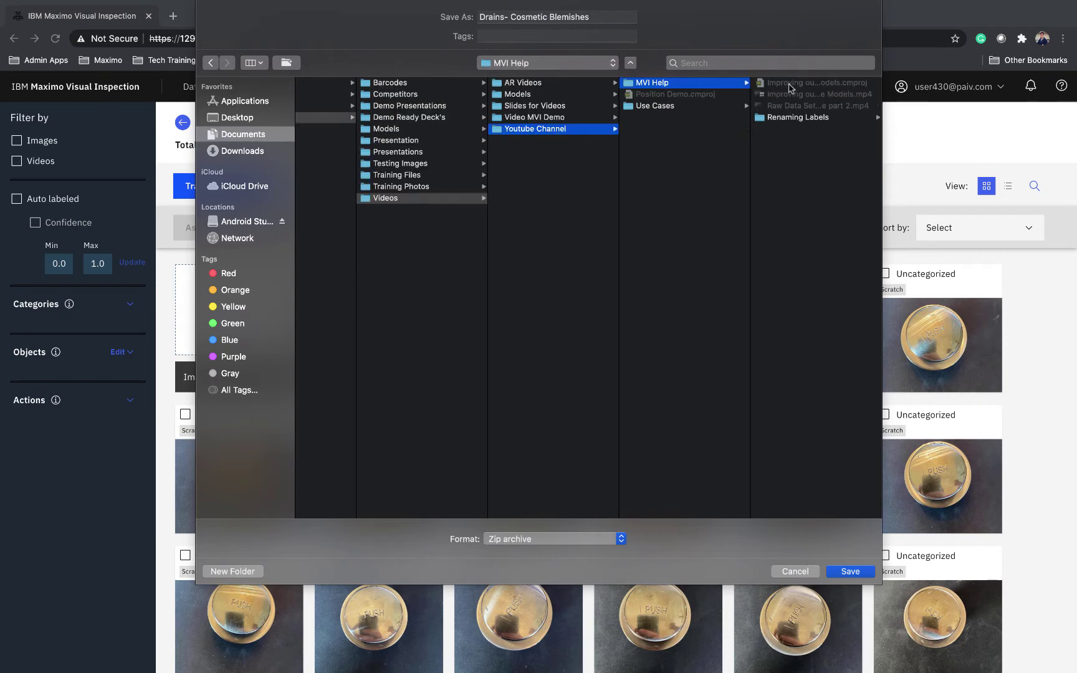
click(803, 118)
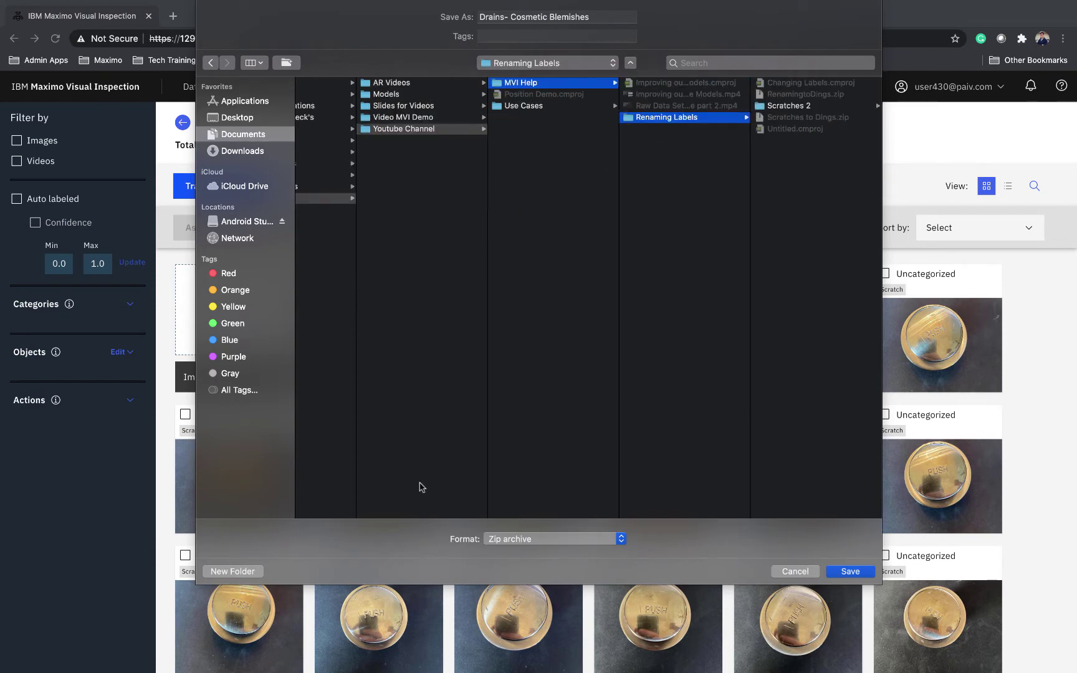
Save the zip into a new folder named Scratches to Dings Label Change
click(239, 571)
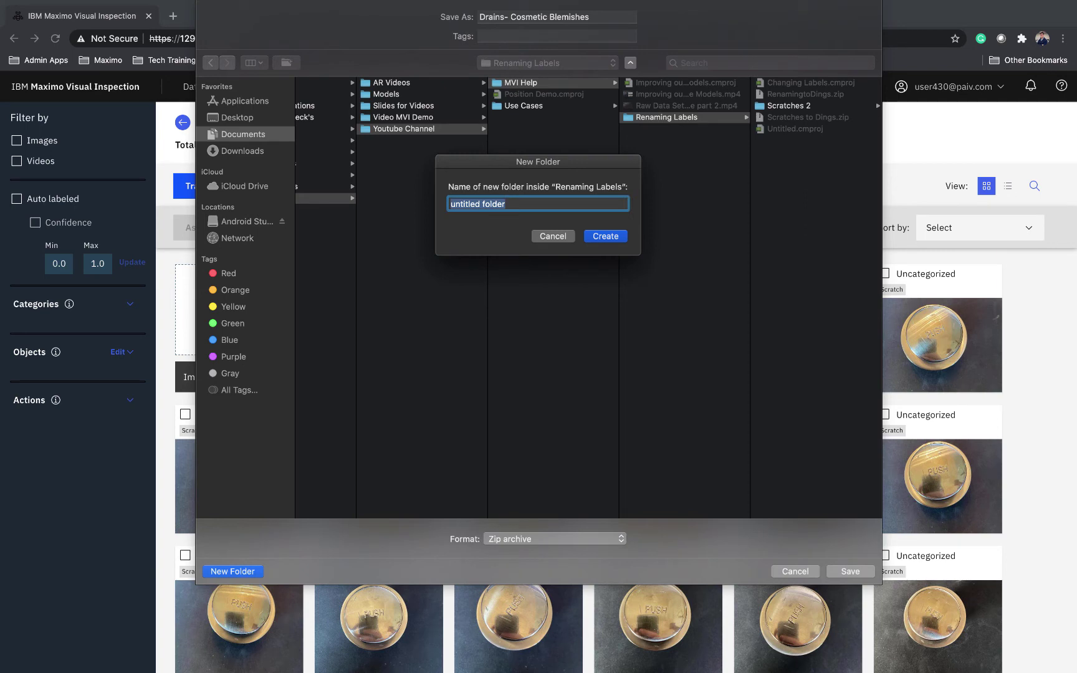
text(Scratches to Din)
text(gs Label Change)
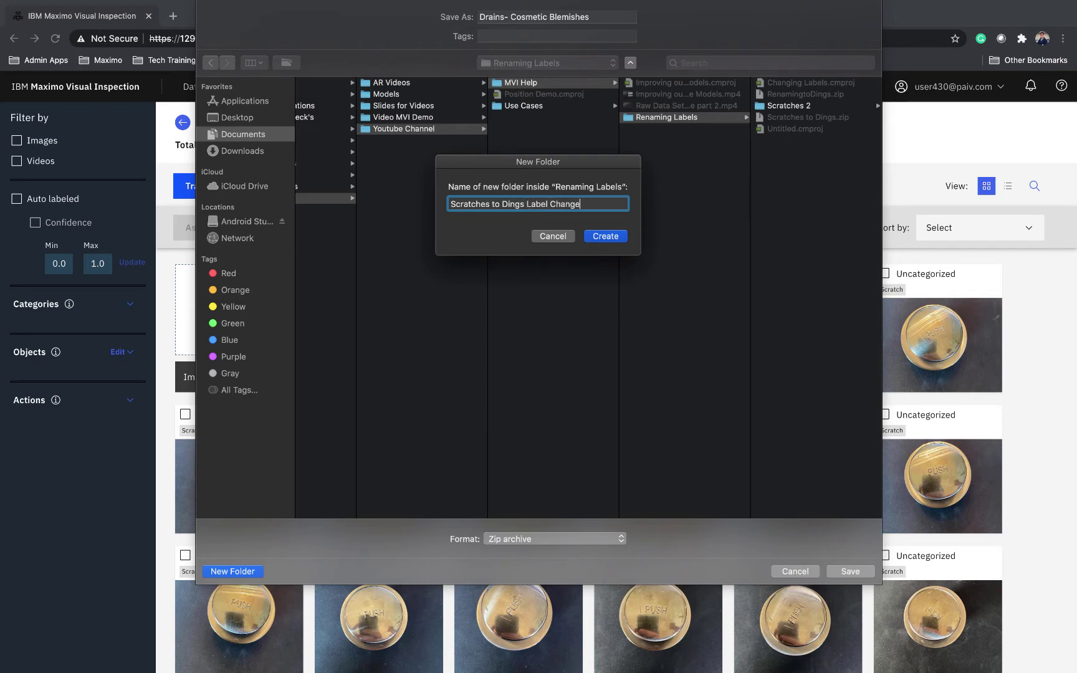
key(Return)
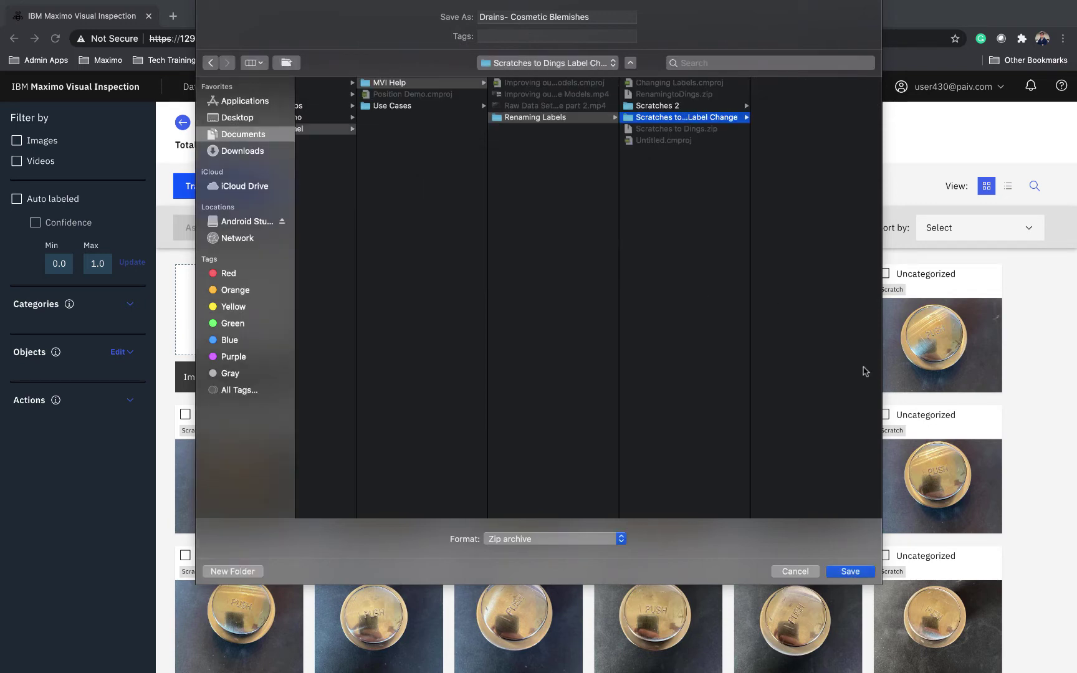
click(850, 572)
mouse_move(220, 3)
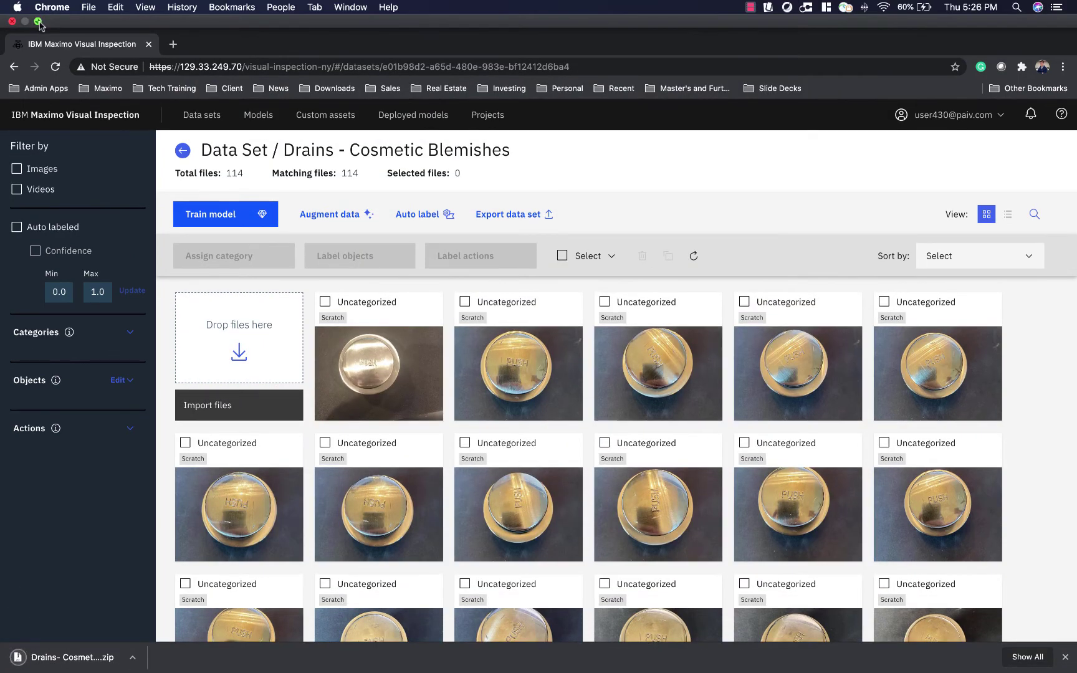
Unzip the archive in Scratches to Dings Label Change and open the resulting Drains folder
click(37, 20)
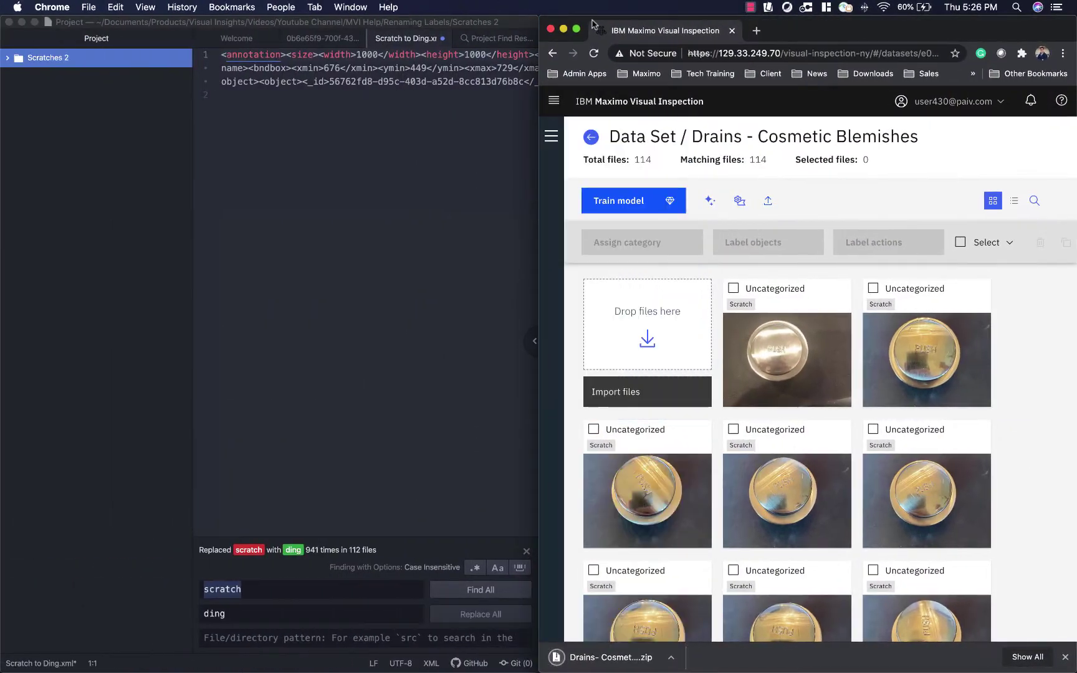
click(565, 30)
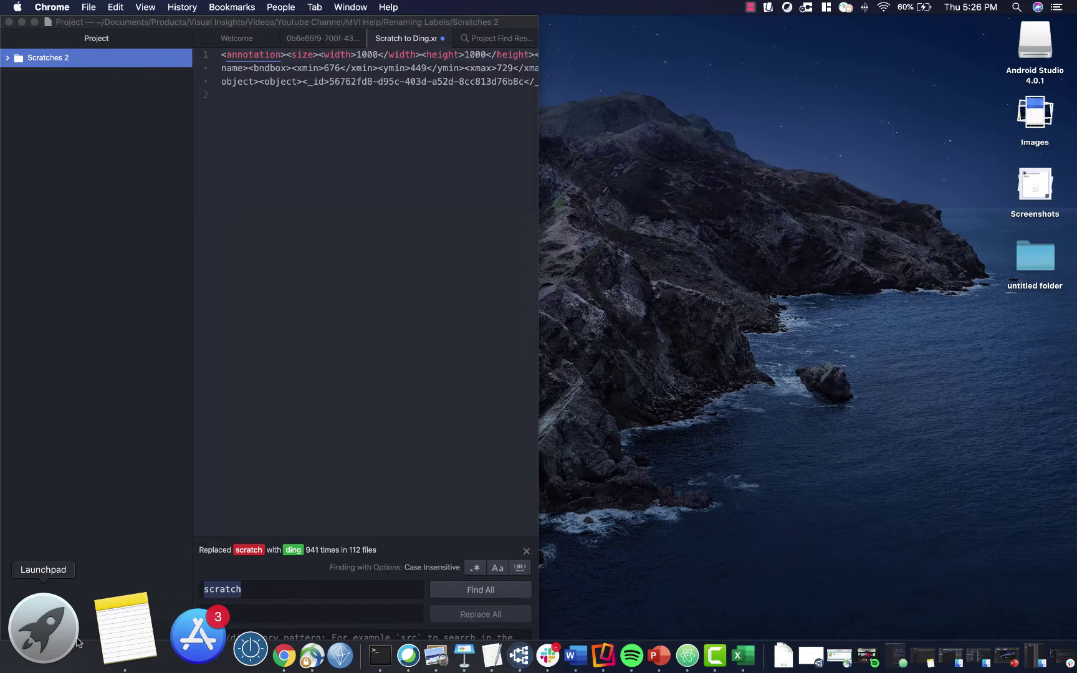
click(34, 631)
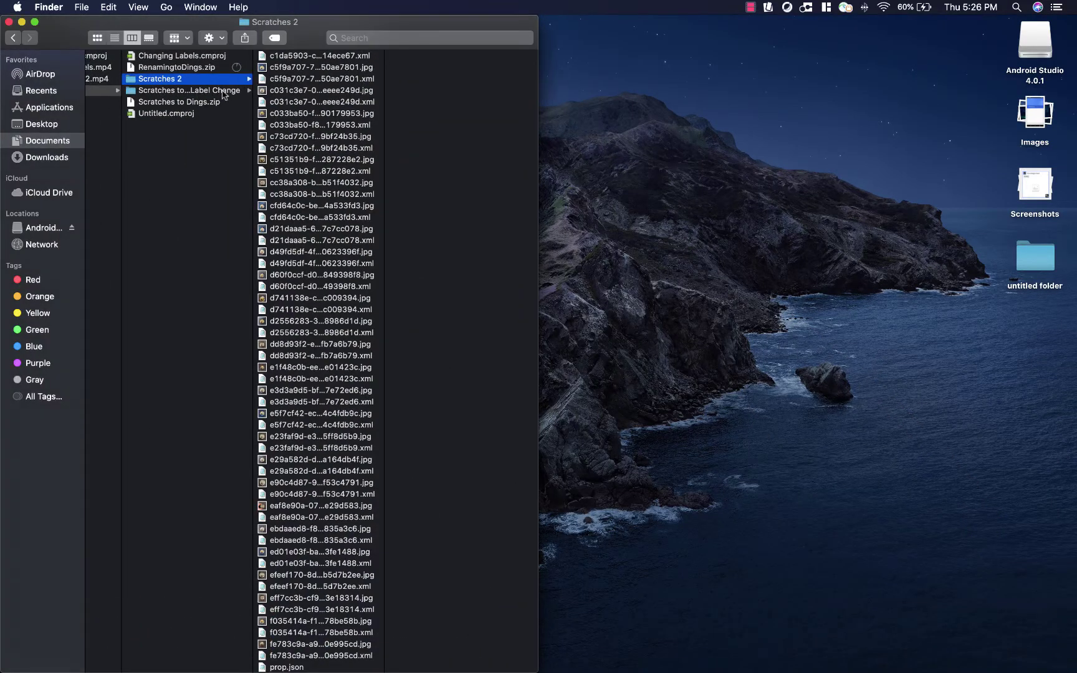
click(227, 91)
double_click(313, 55)
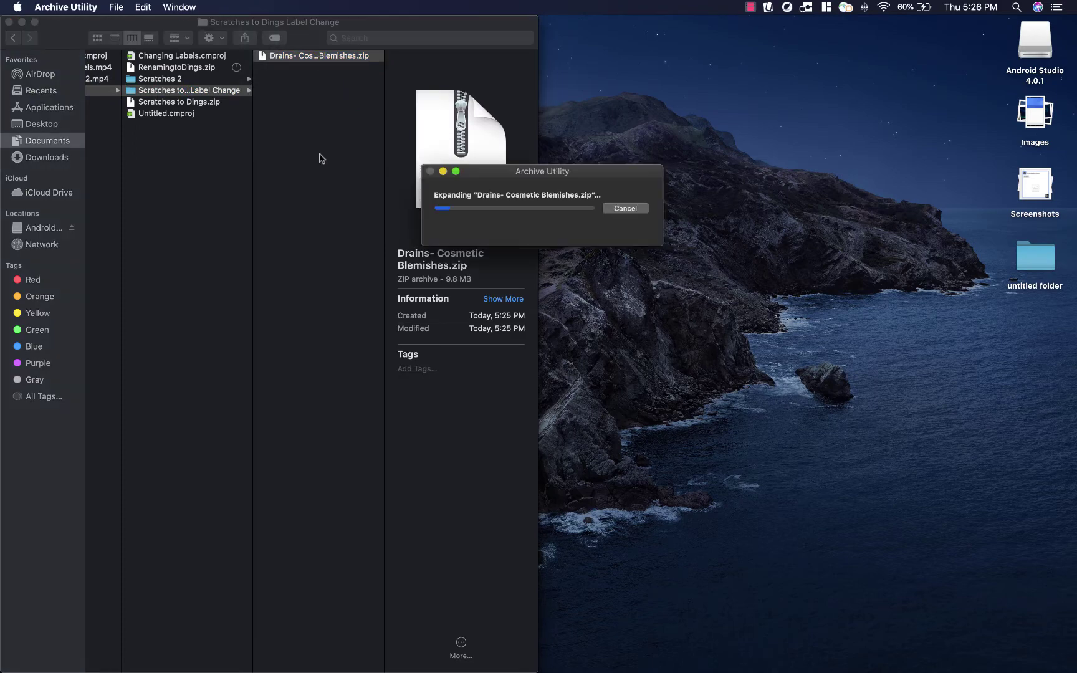
click(339, 57)
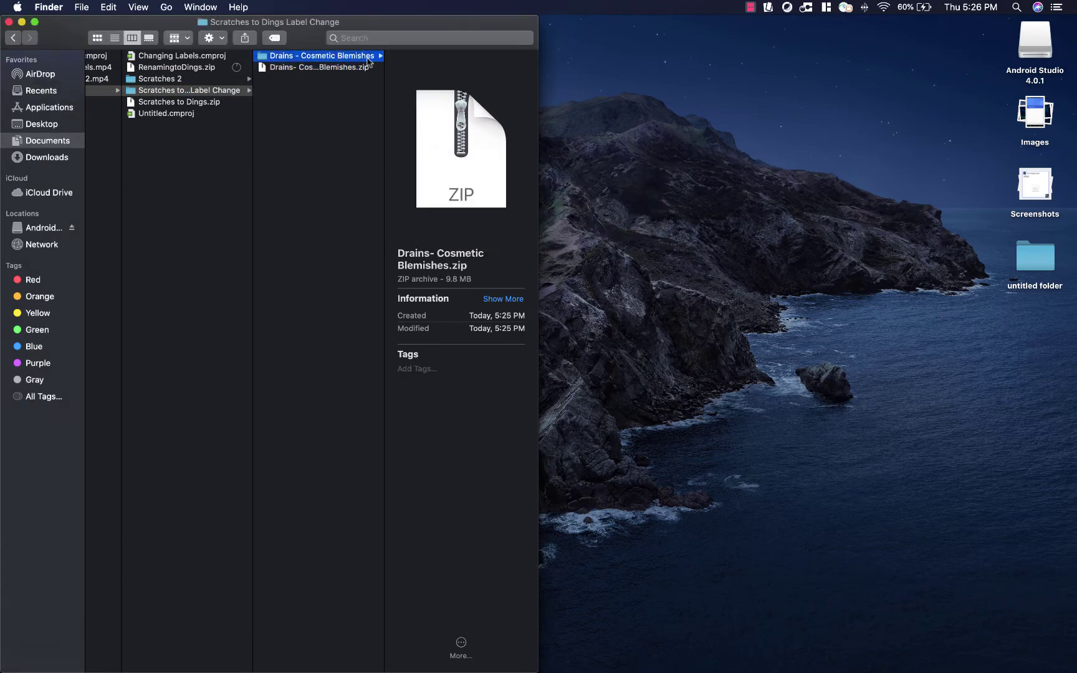
scroll(491, 189, down, 3)
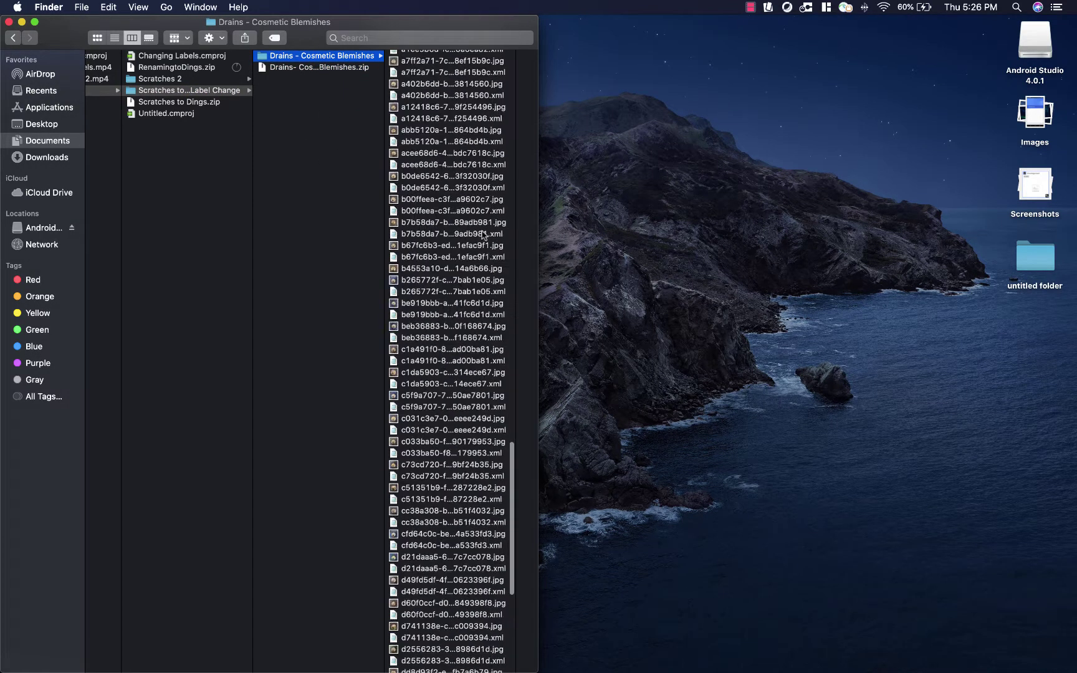
scroll(487, 185, up, 10)
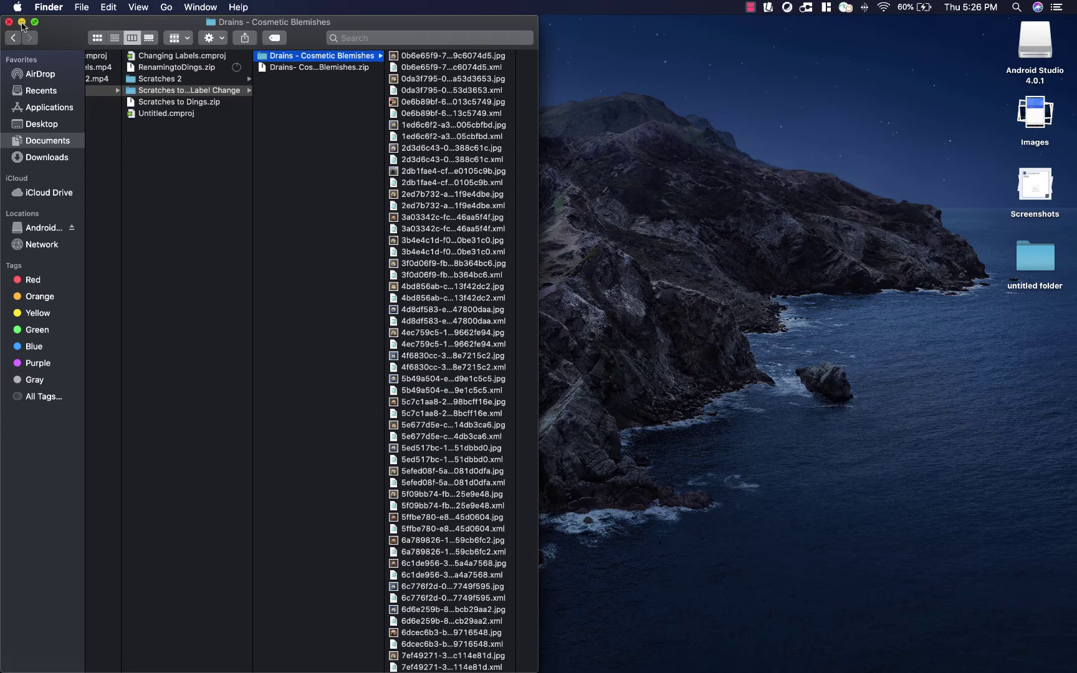
Make Atom full screen and expand the Scratches 2 project folder
click(22, 24)
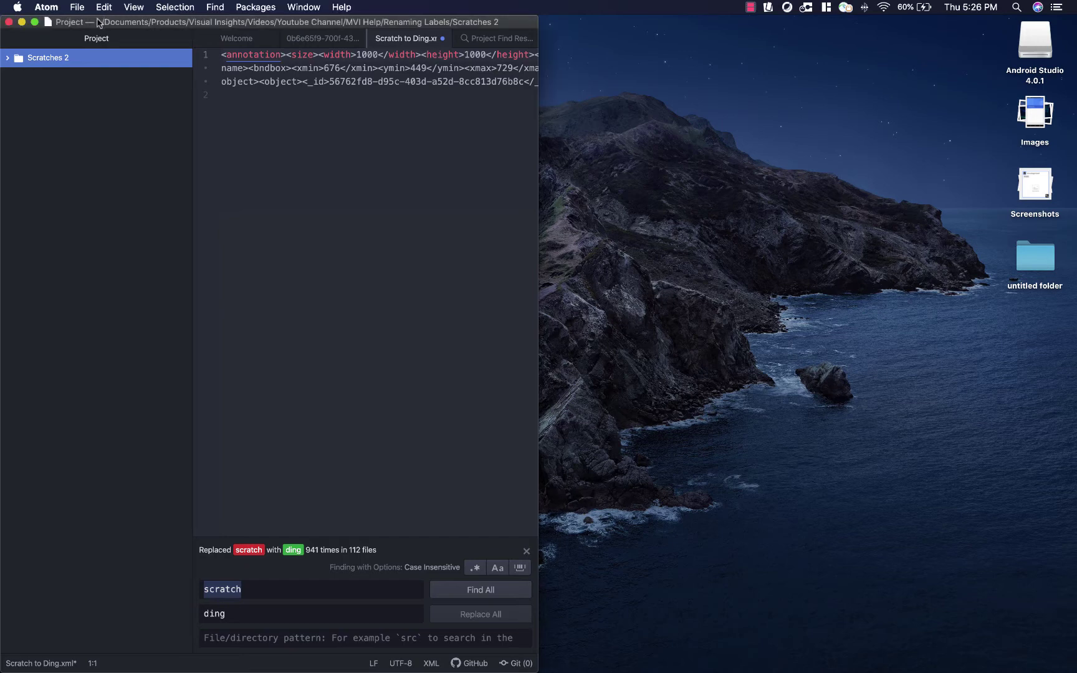
click(36, 23)
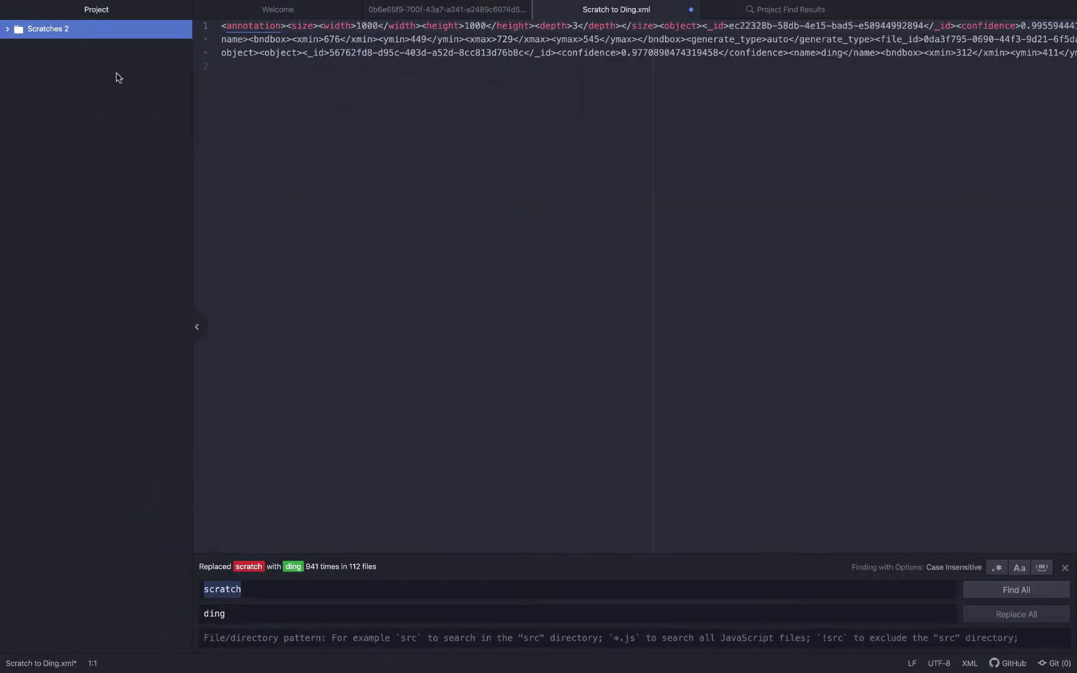
click(9, 32)
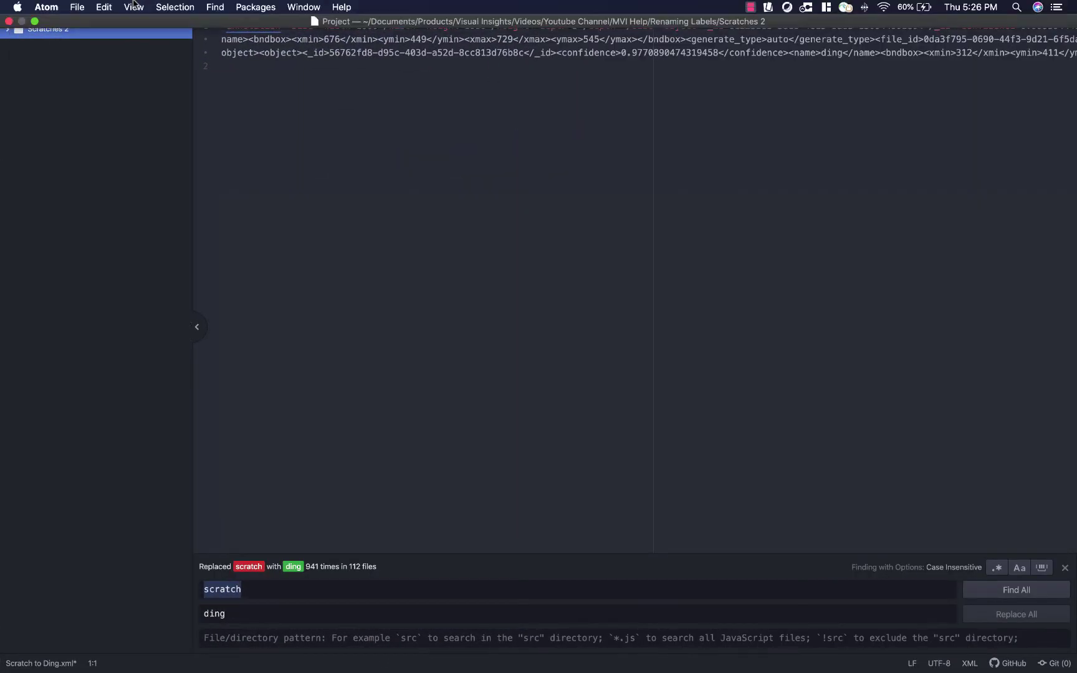
click(78, 6)
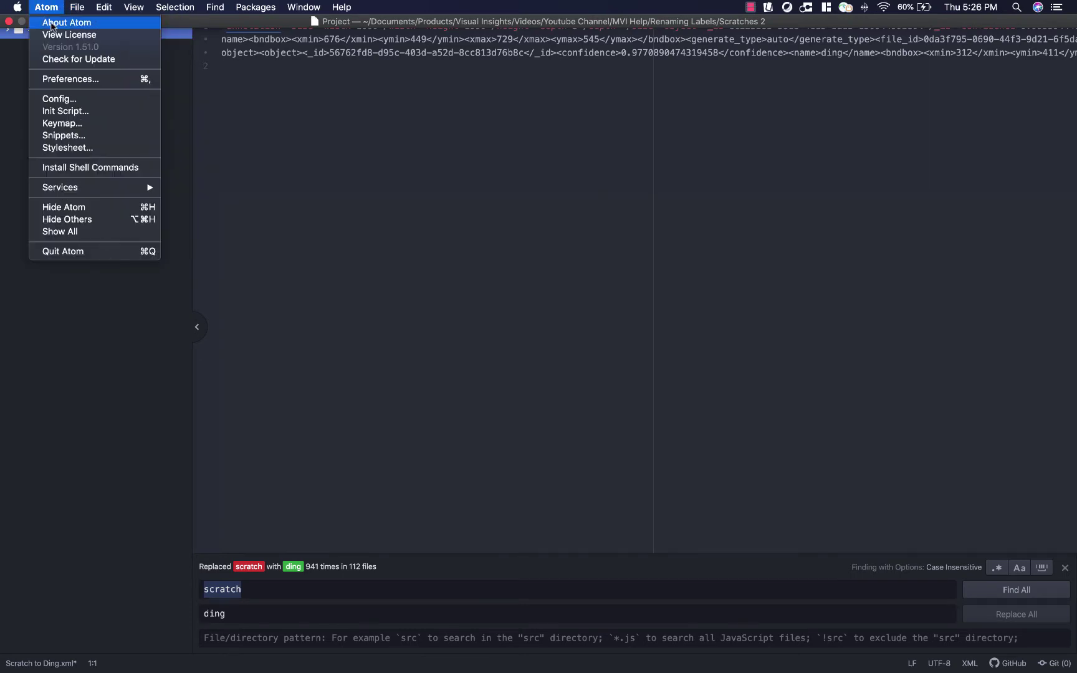
click(16, 114)
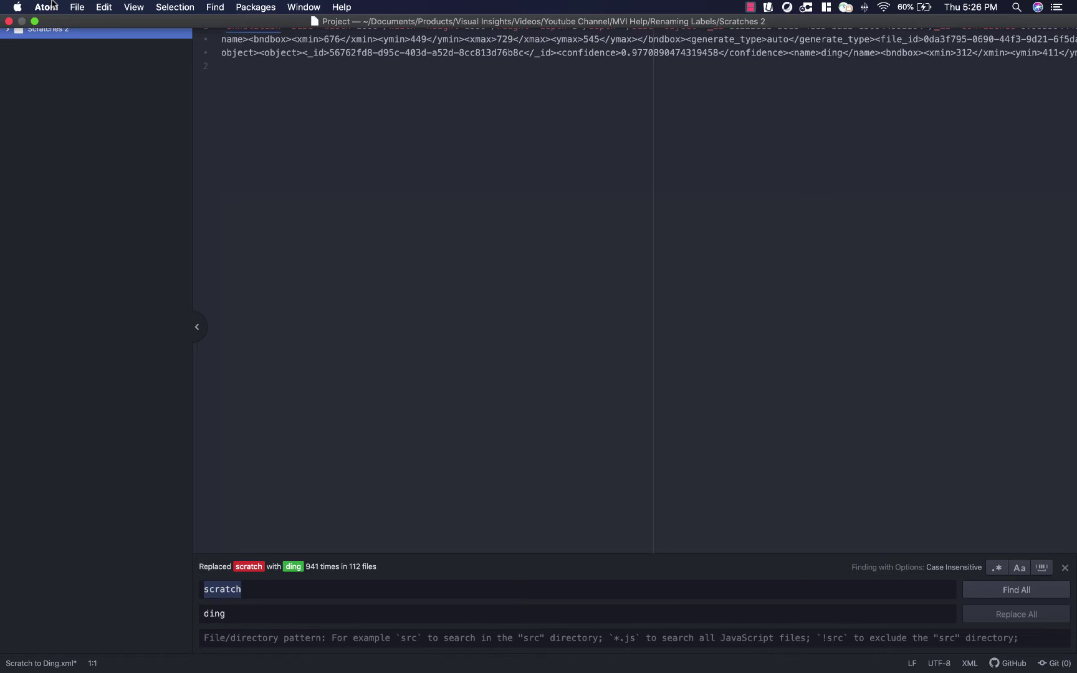
Use Add Project Folder to add Renaming Labels' Drains - Cosmetic Blemishes folder
click(69, 10)
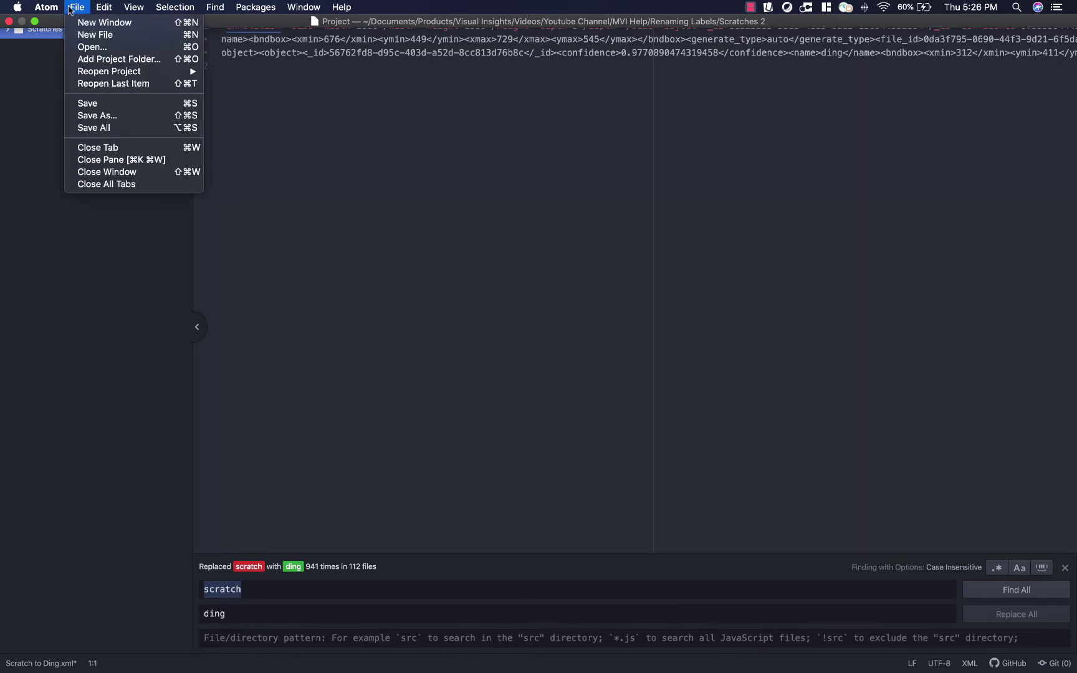
mouse_move(108, 71)
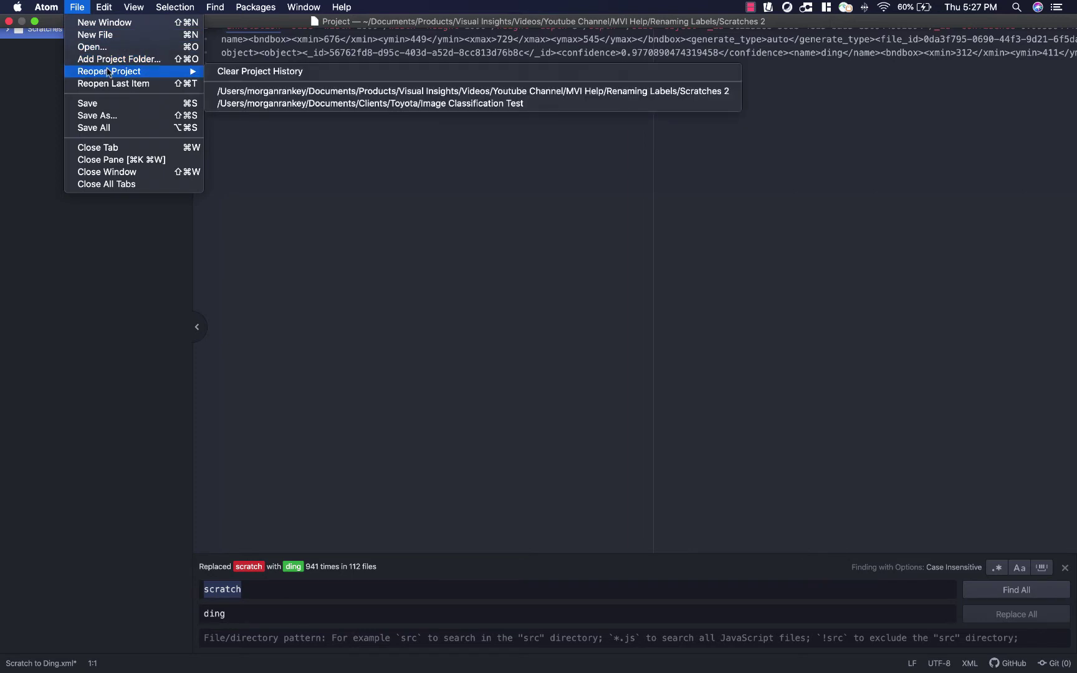
click(117, 59)
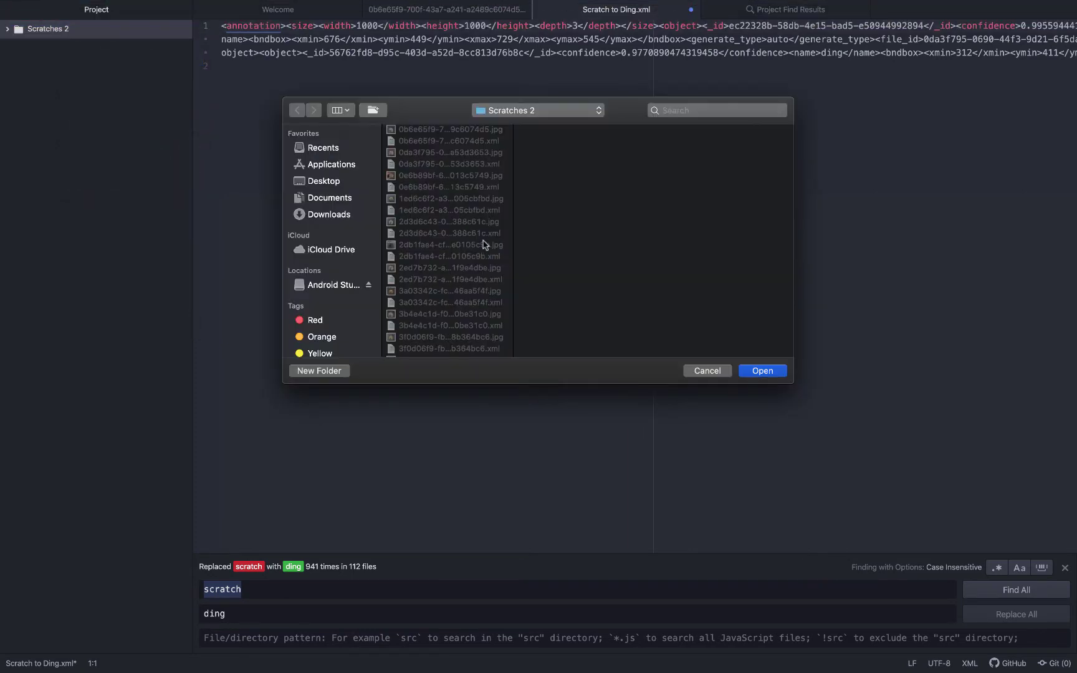
click(331, 199)
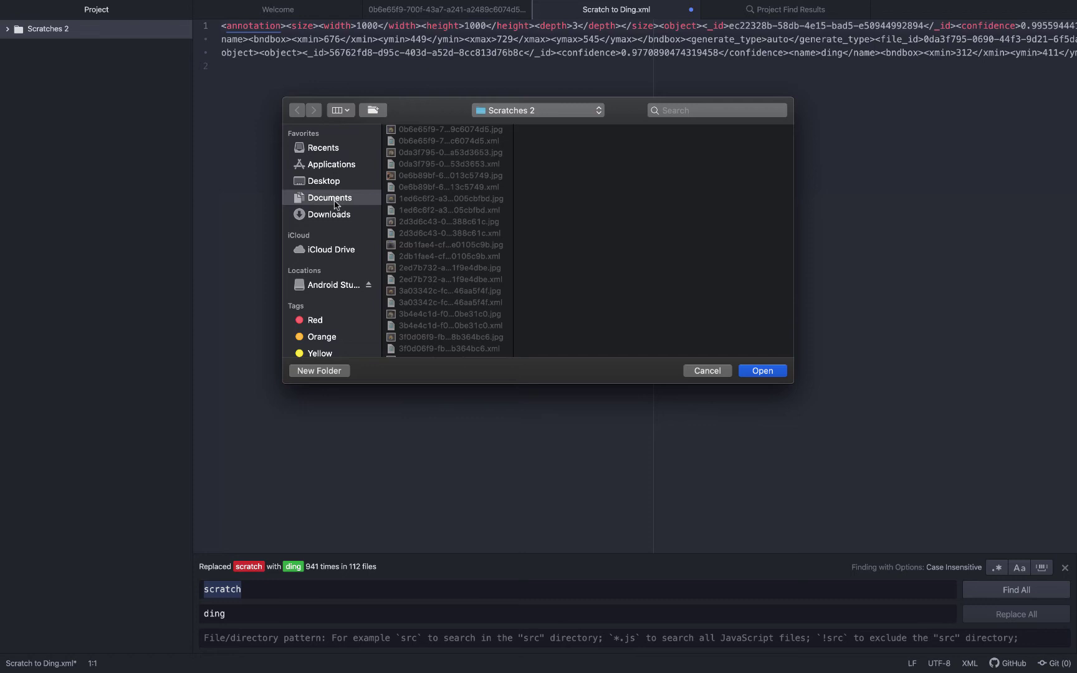
click(433, 280)
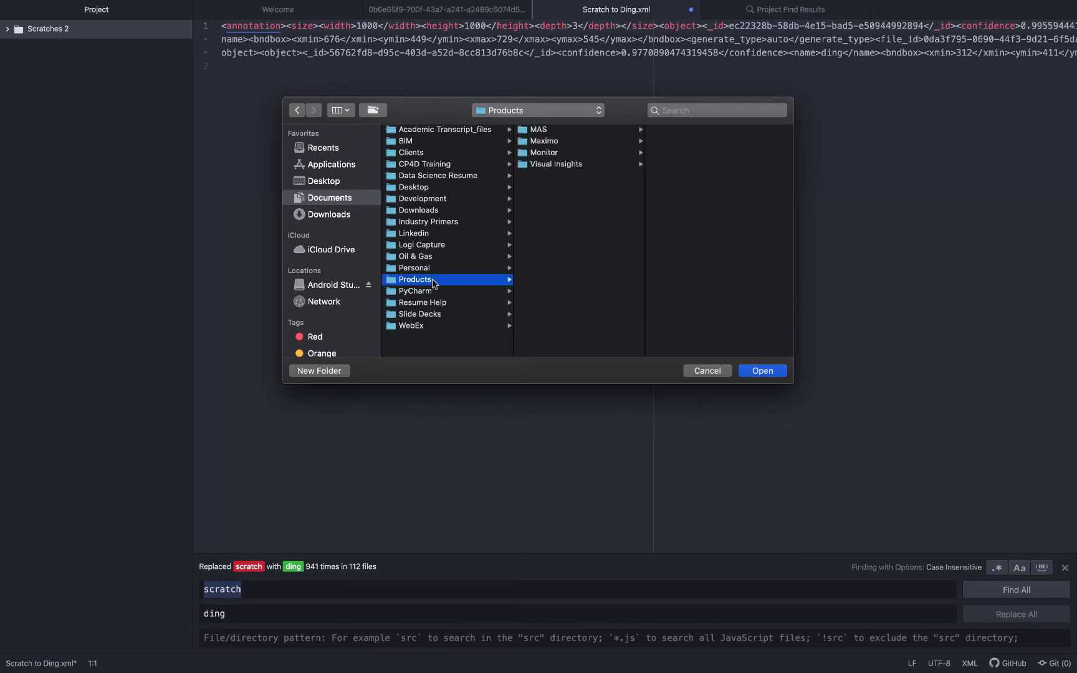
click(568, 166)
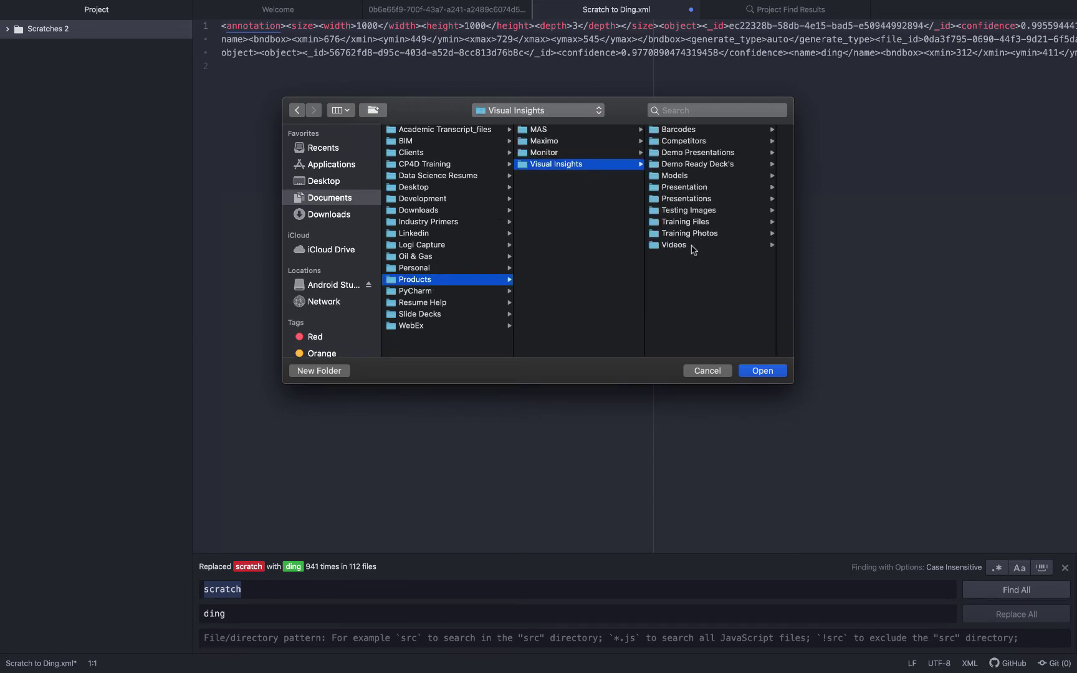
click(692, 246)
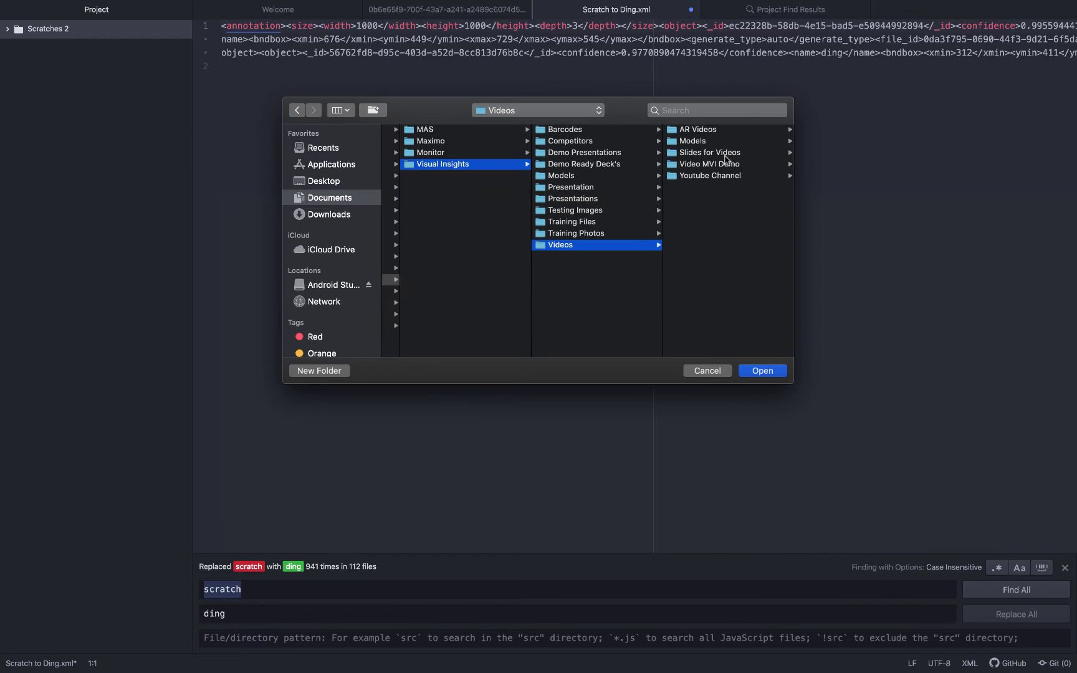
click(720, 175)
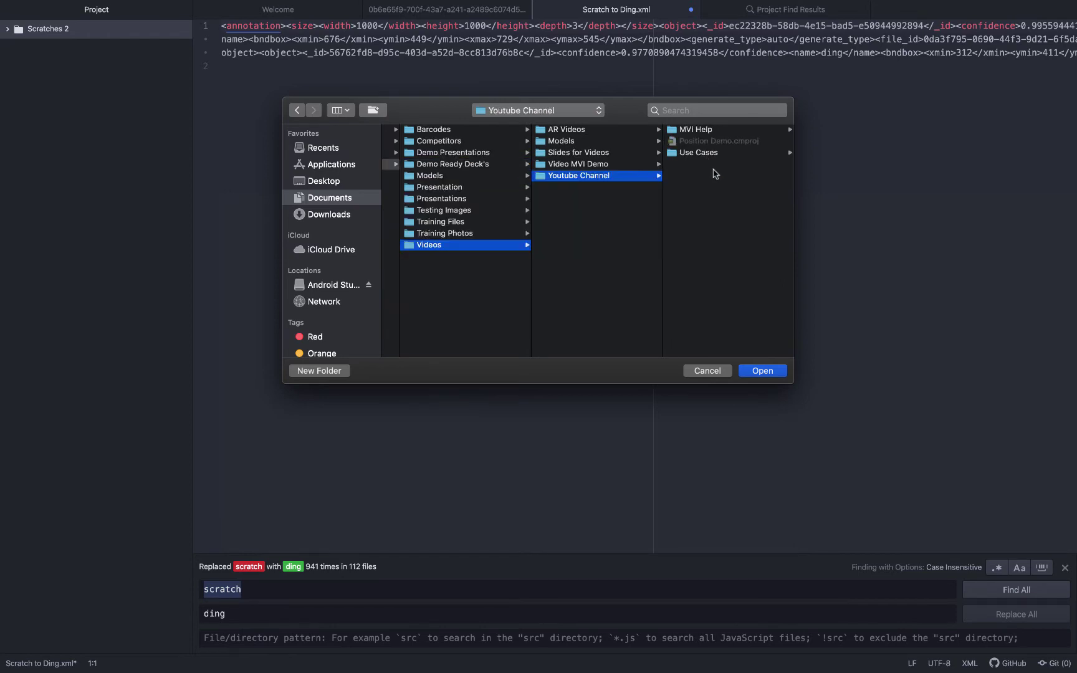
click(712, 131)
click(698, 165)
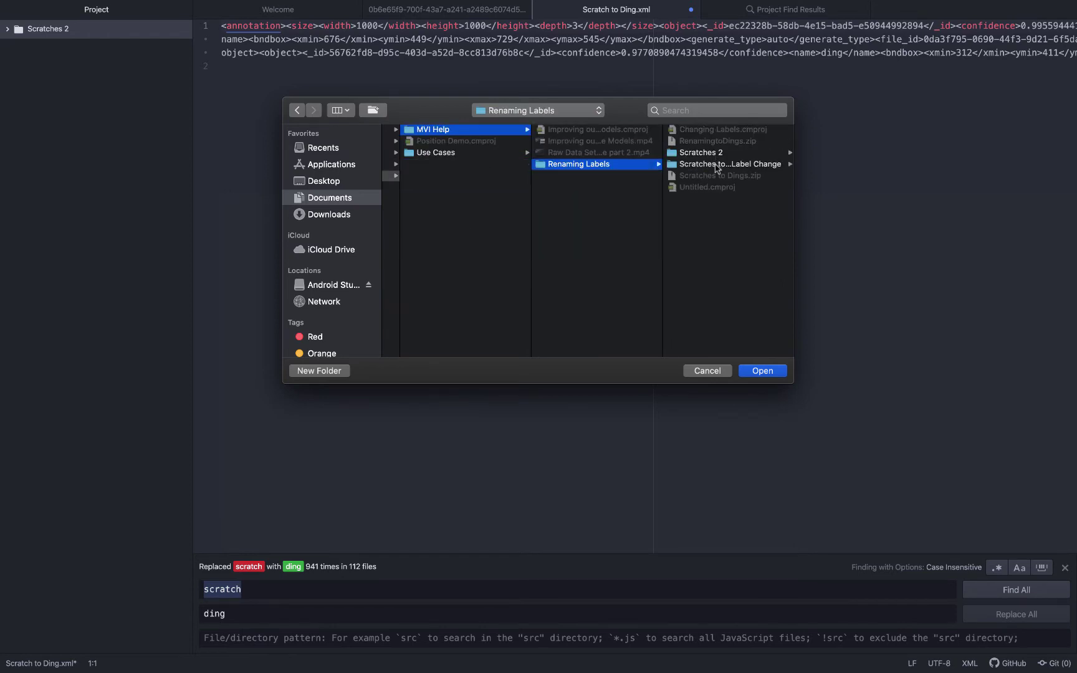
click(715, 166)
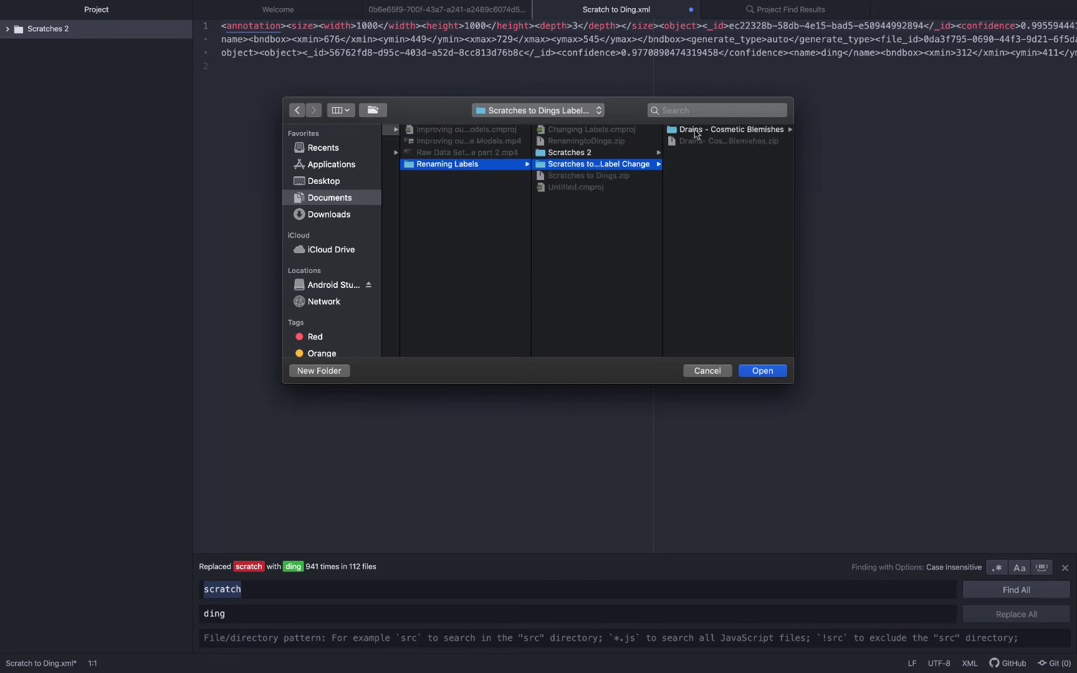
click(698, 131)
click(764, 372)
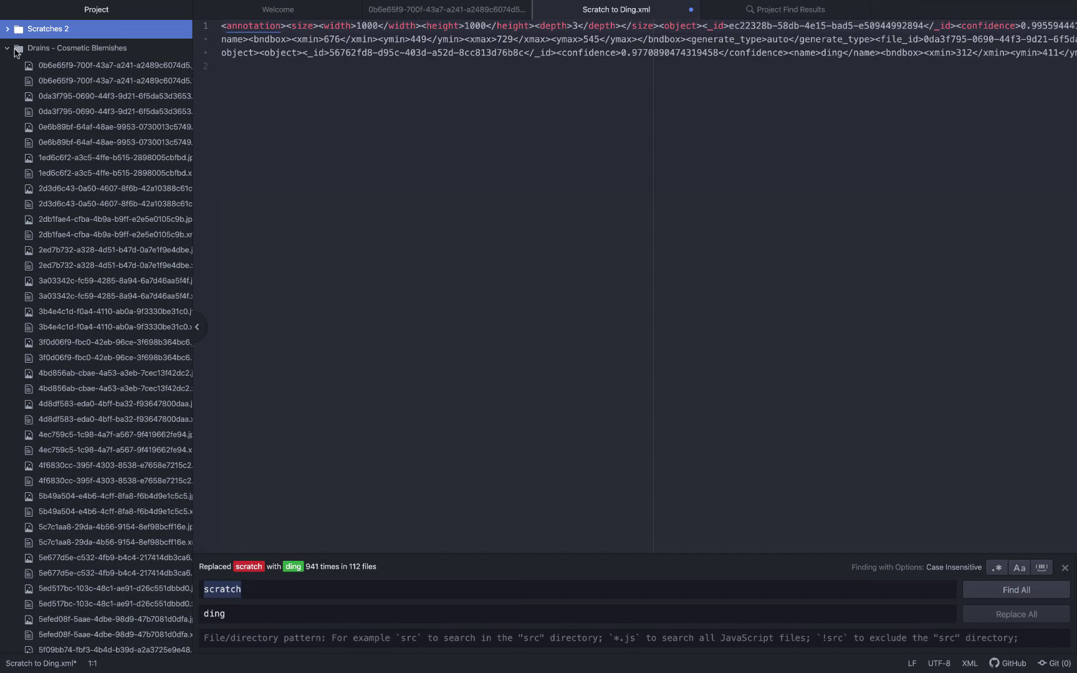
Limit the project search to the Drains - Cosmetic Blemishes folder with Search in Folder
click(67, 48)
click(81, 50)
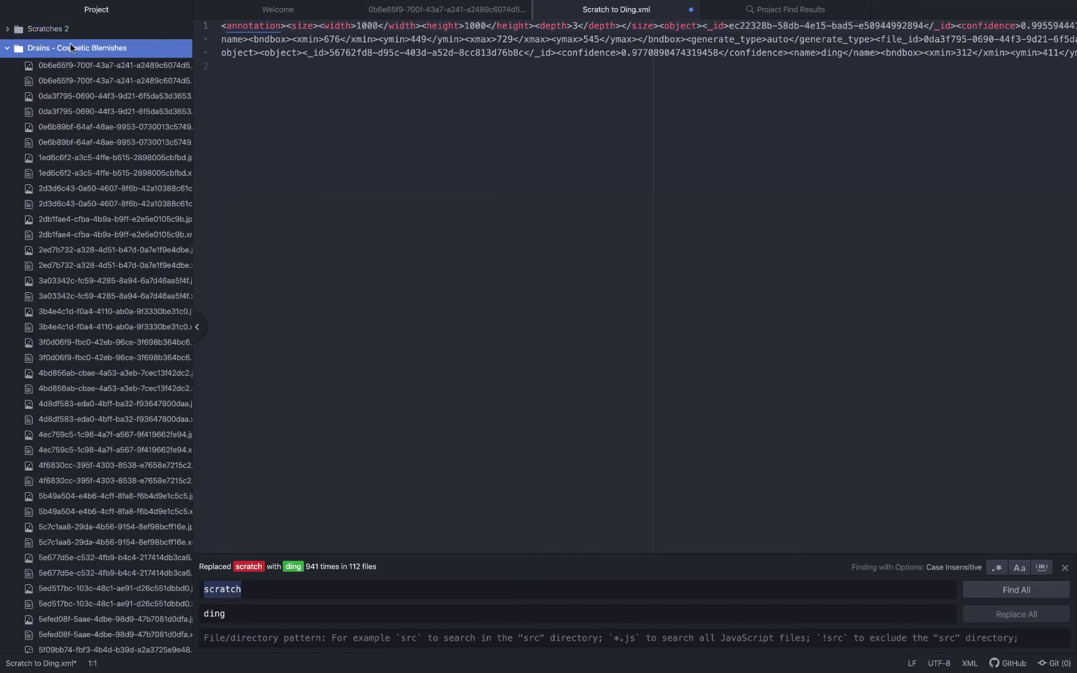
right_click(86, 49)
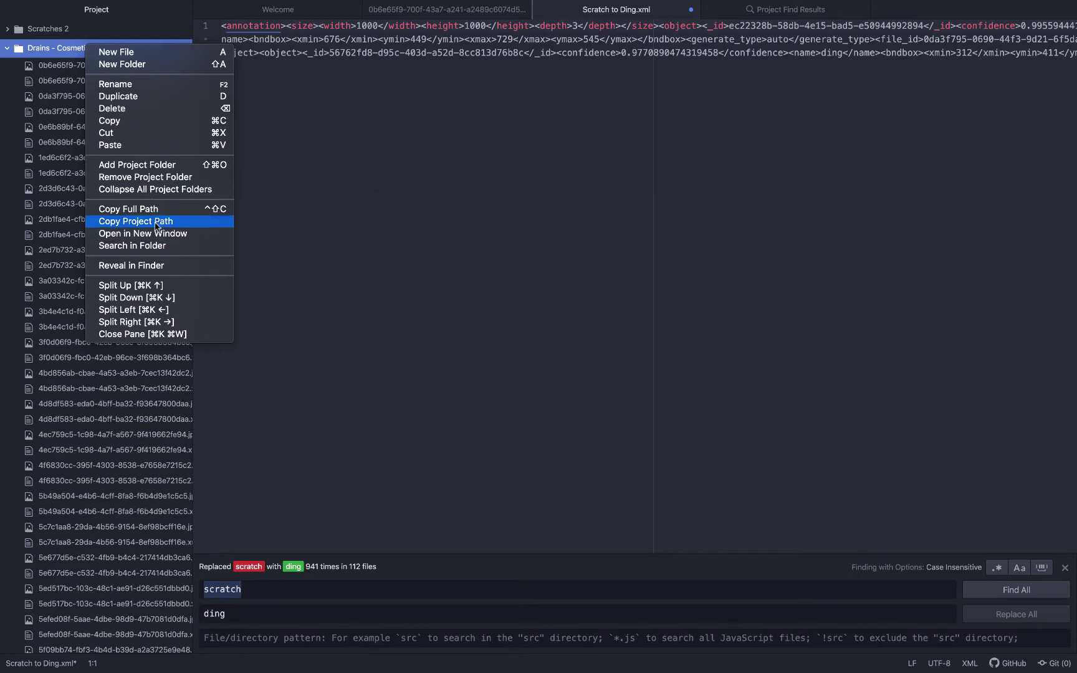
click(155, 246)
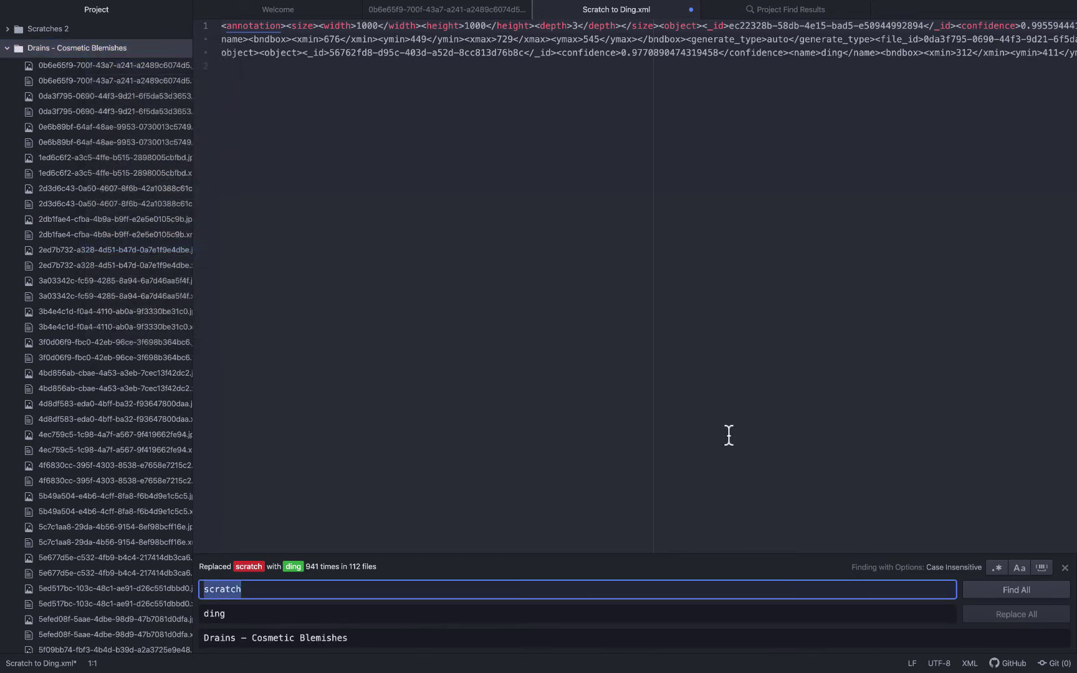
Find all 'scratch' matches and replace all 945 with 'ding'
click(306, 592)
click(1052, 592)
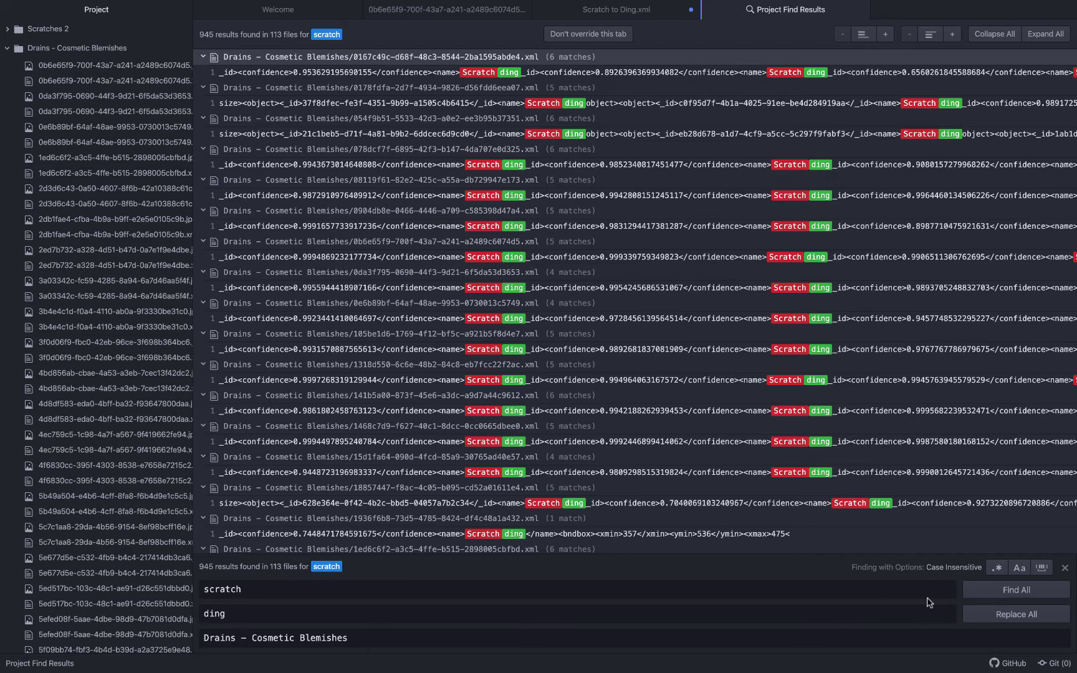
click(1005, 618)
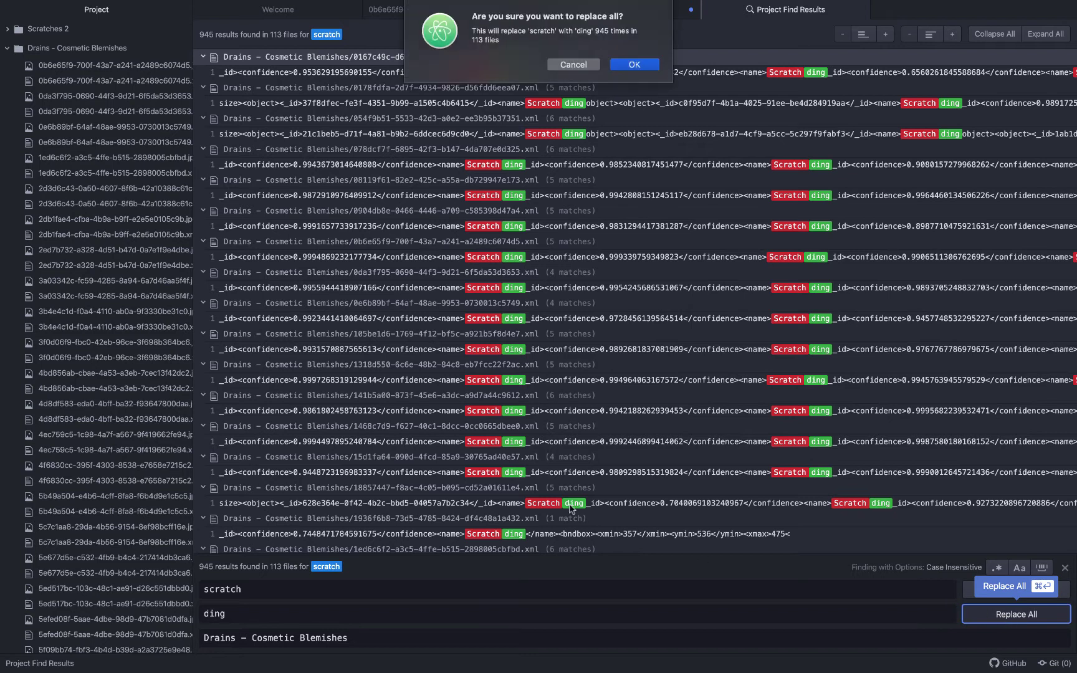
click(634, 65)
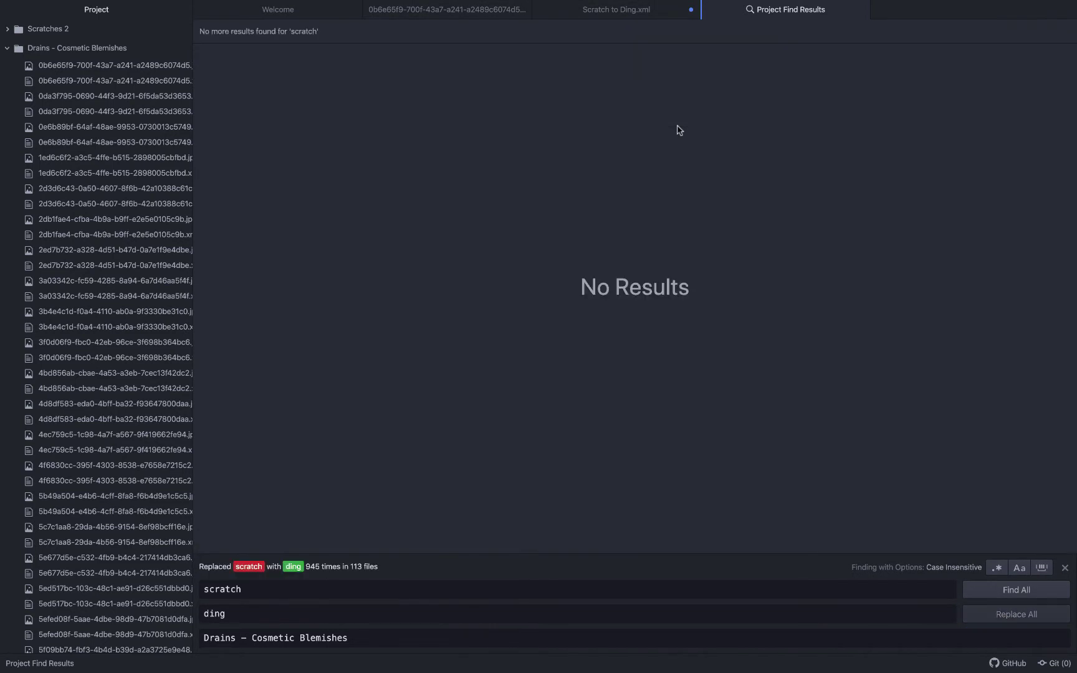
Open the first annotation XML, clear the replace field, and find all 'ding' matches
click(75, 66)
click(85, 79)
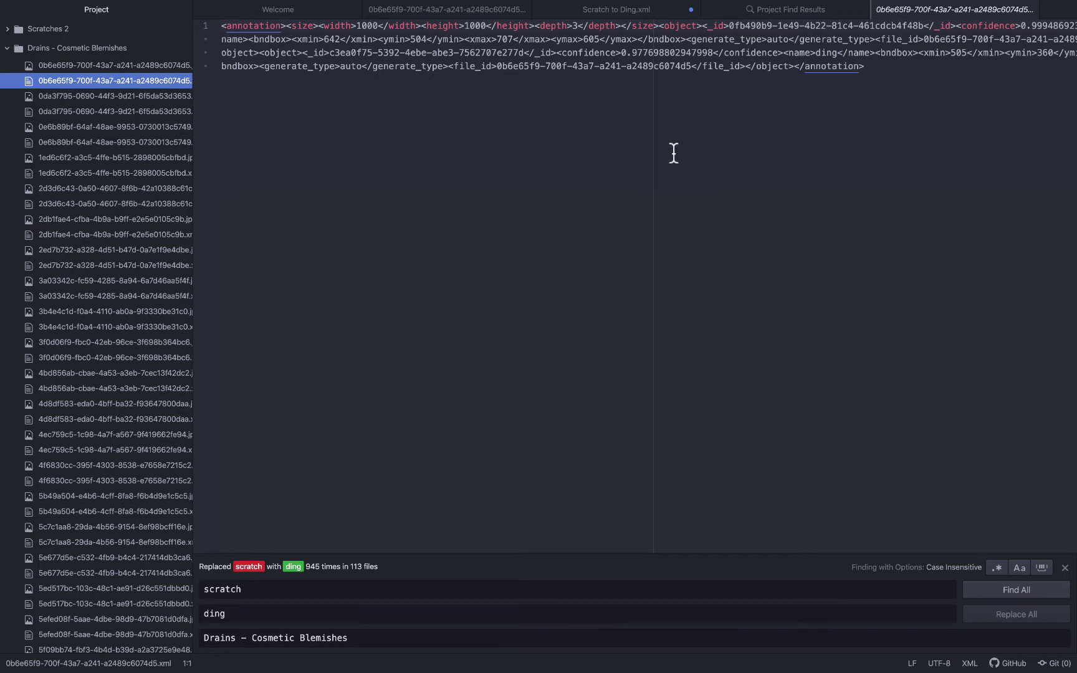
drag(302, 615, 200, 616)
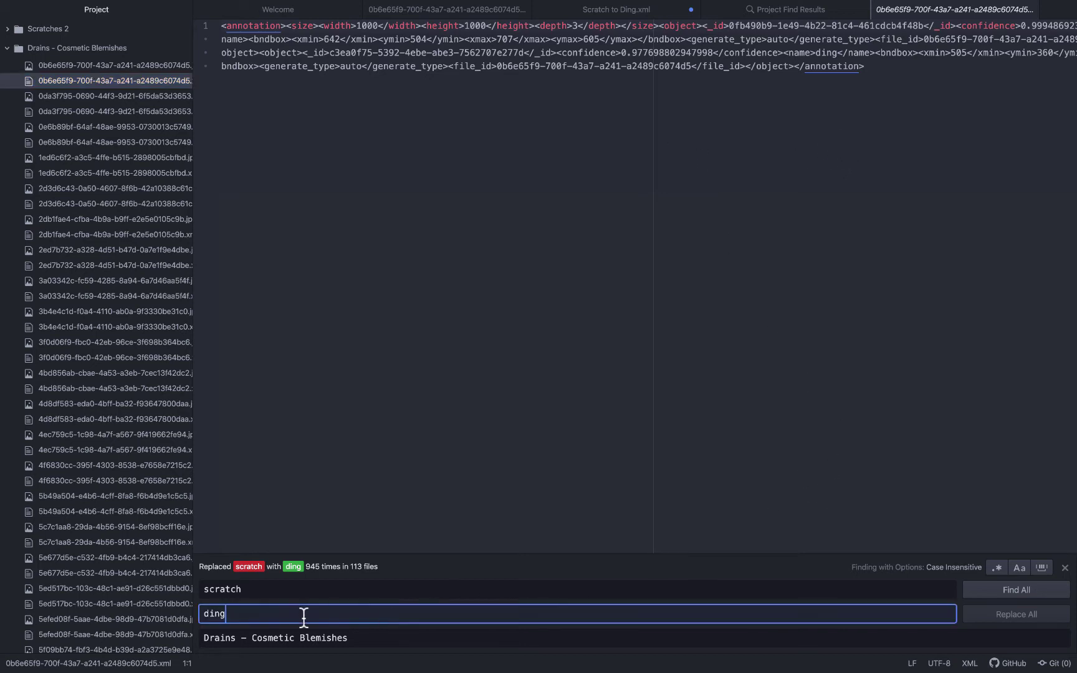
key(BackSpace)
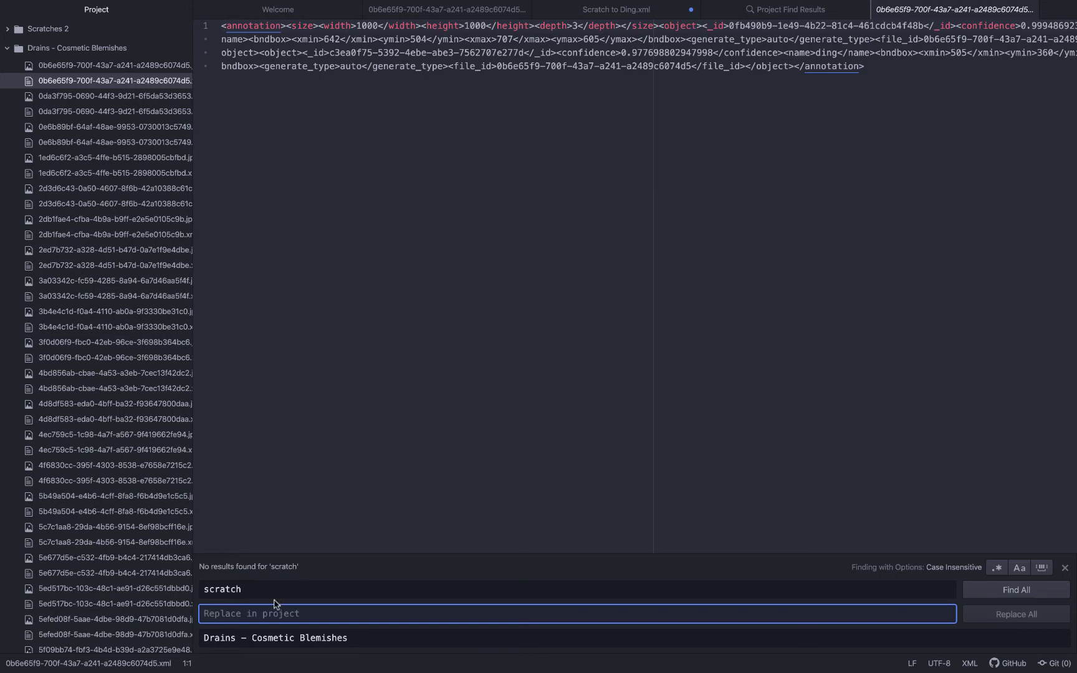
drag(281, 589, 223, 589)
key(BackSpace)
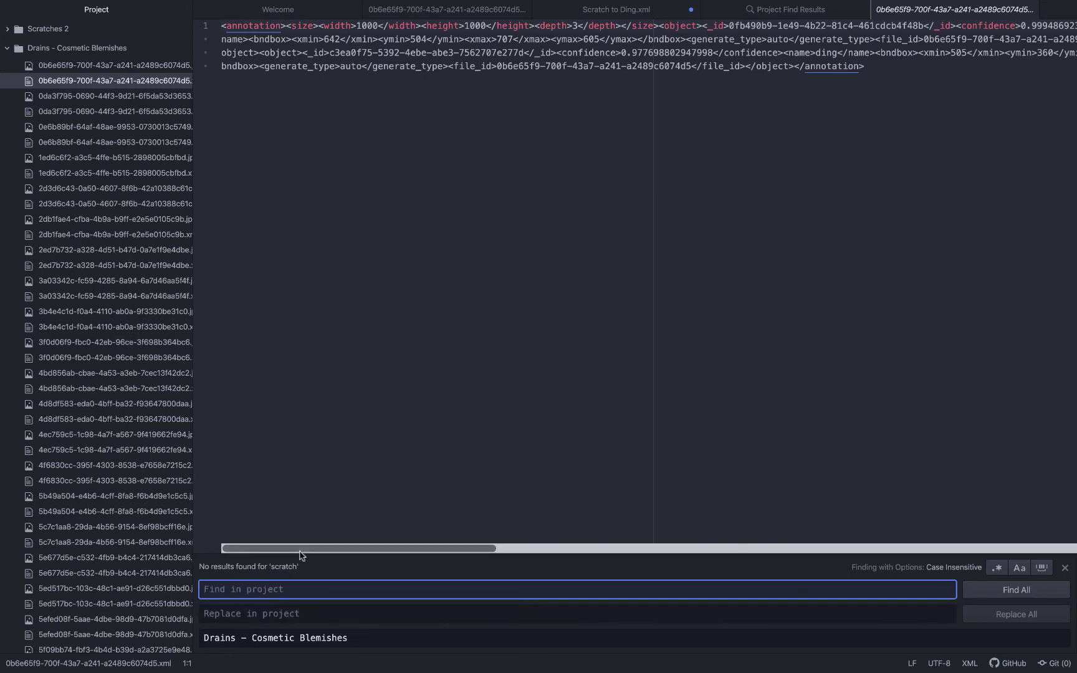
text(ding)
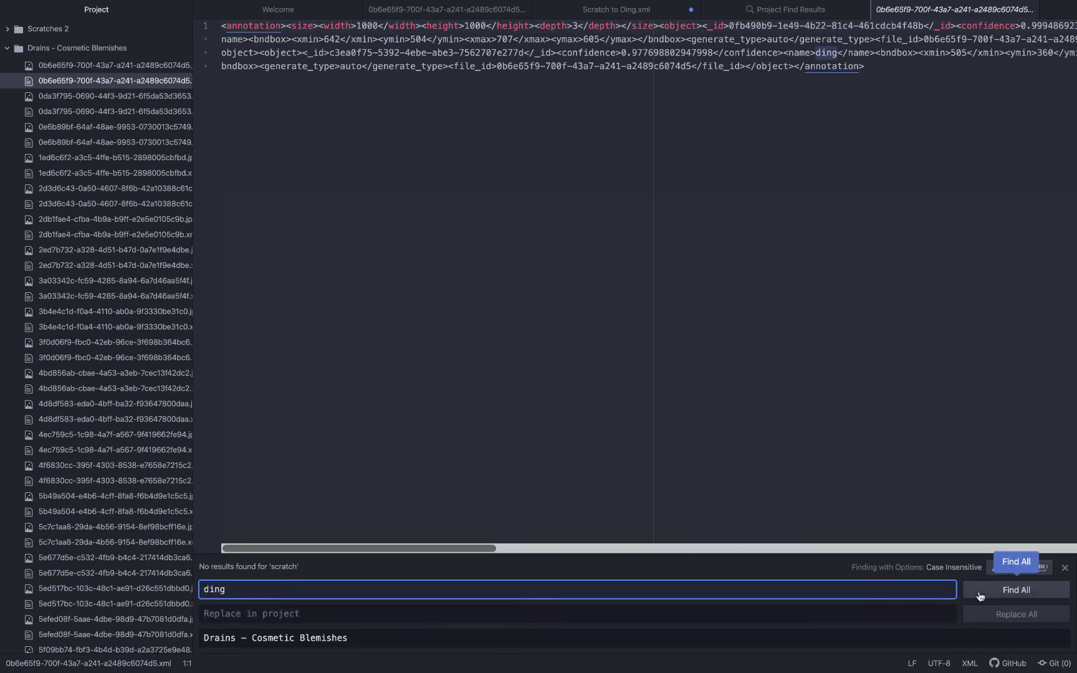
click(981, 592)
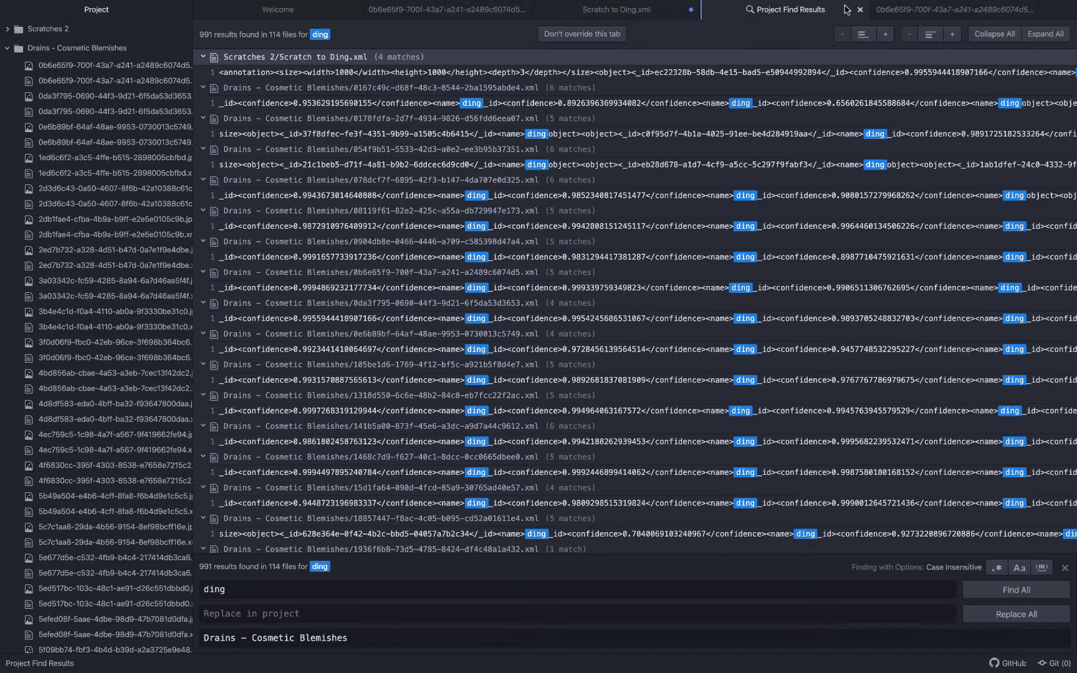
Close the search results, reopen the first Drains annotation XML, and save all files
click(858, 12)
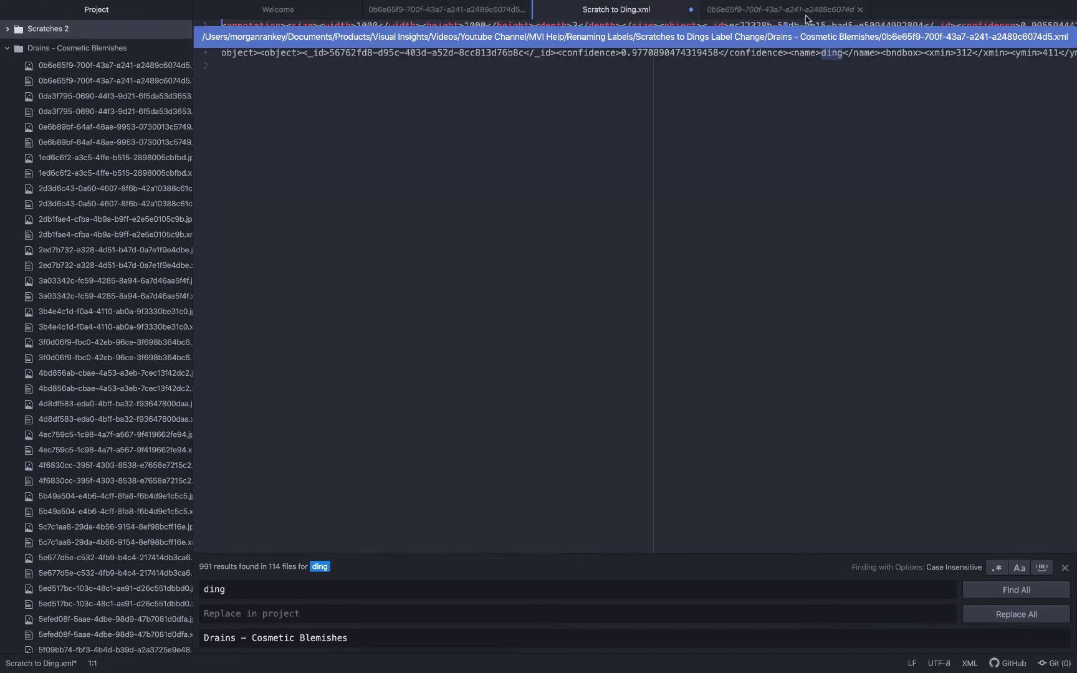
click(689, 12)
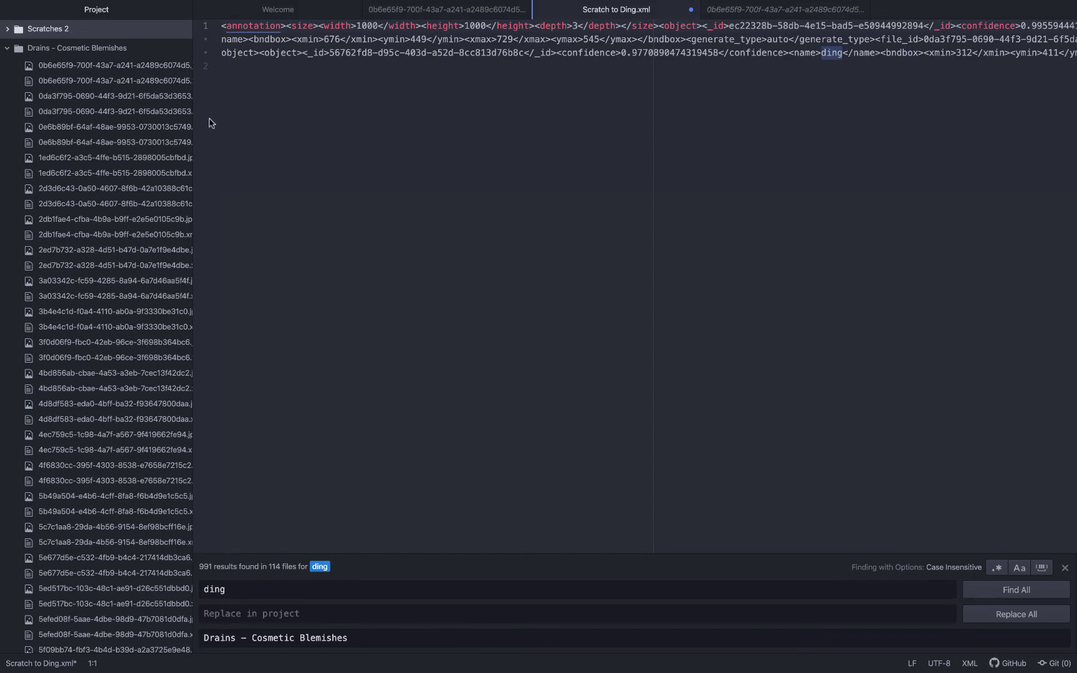
click(84, 53)
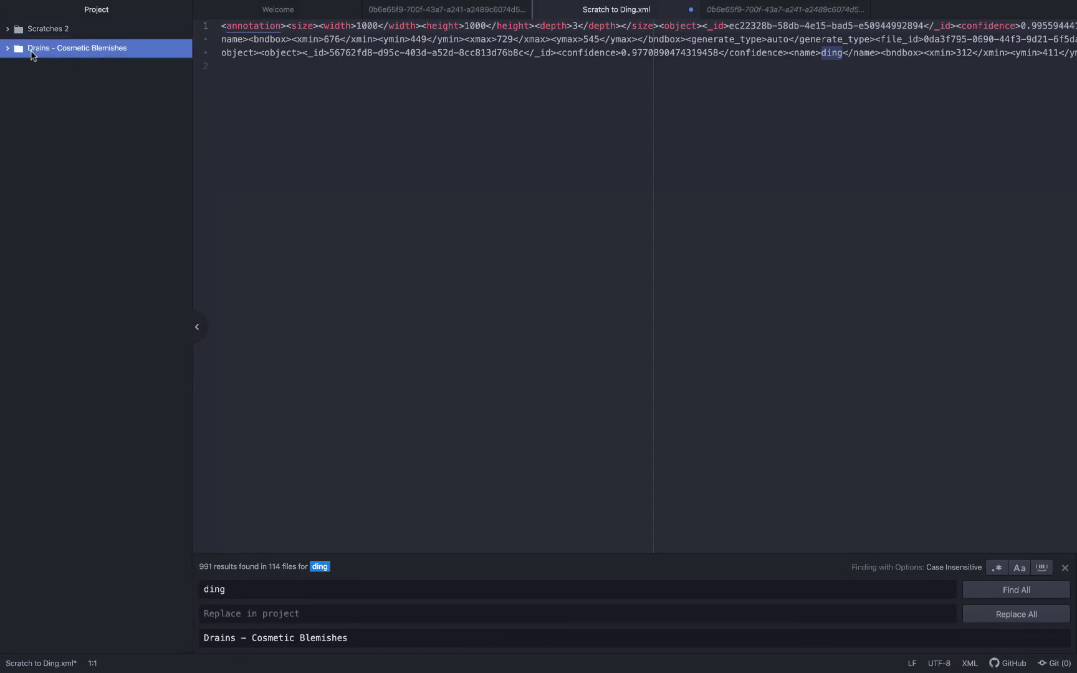
click(31, 54)
click(89, 84)
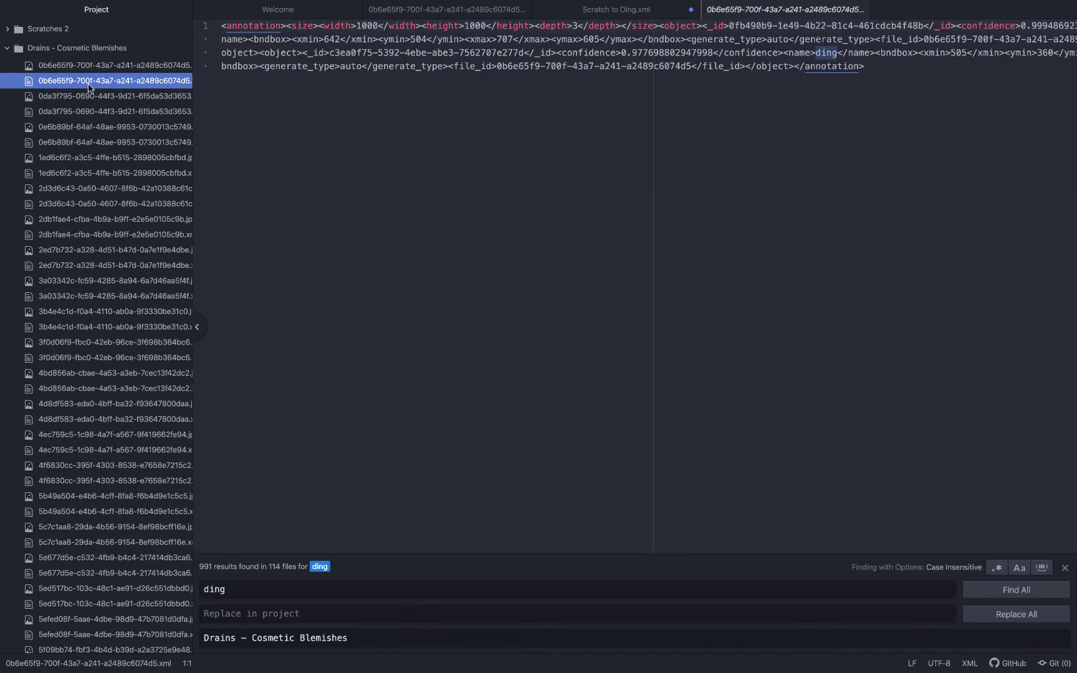
click(76, 7)
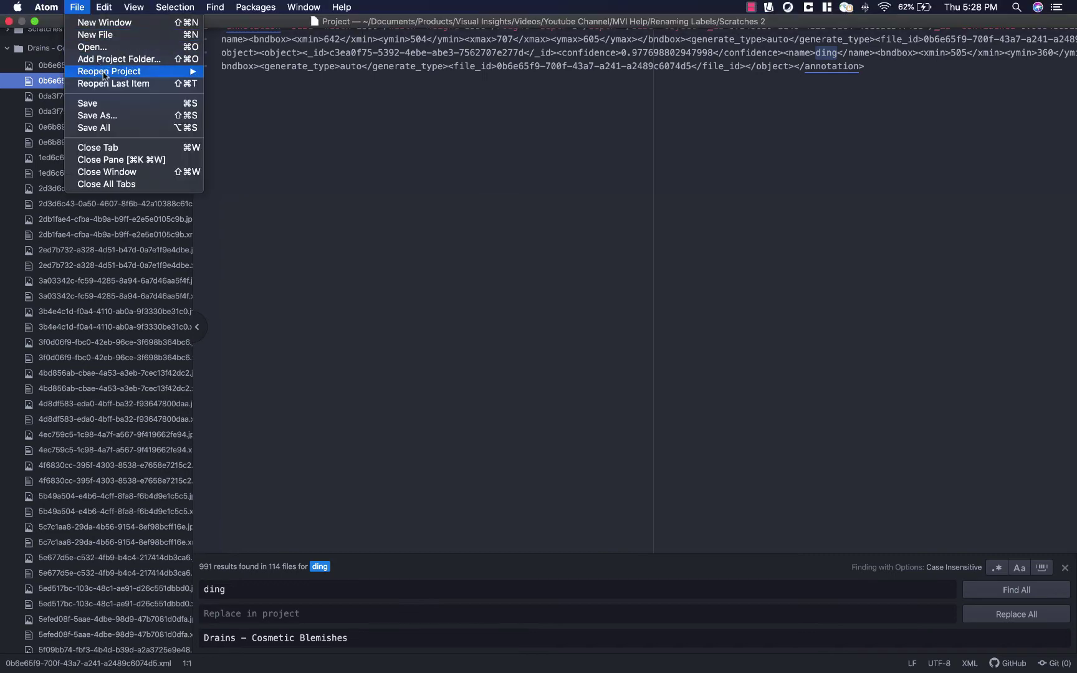
click(113, 127)
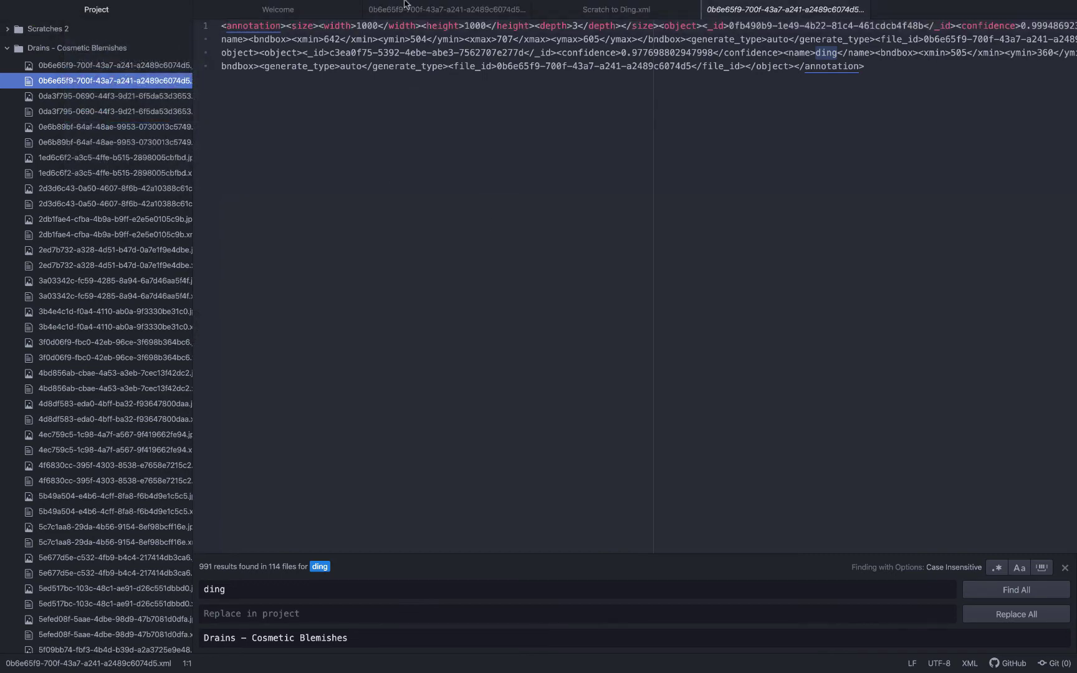
Exit Atom's full screen and compress the Drains - Cosmetic Blemishes folder in Finder
click(35, 20)
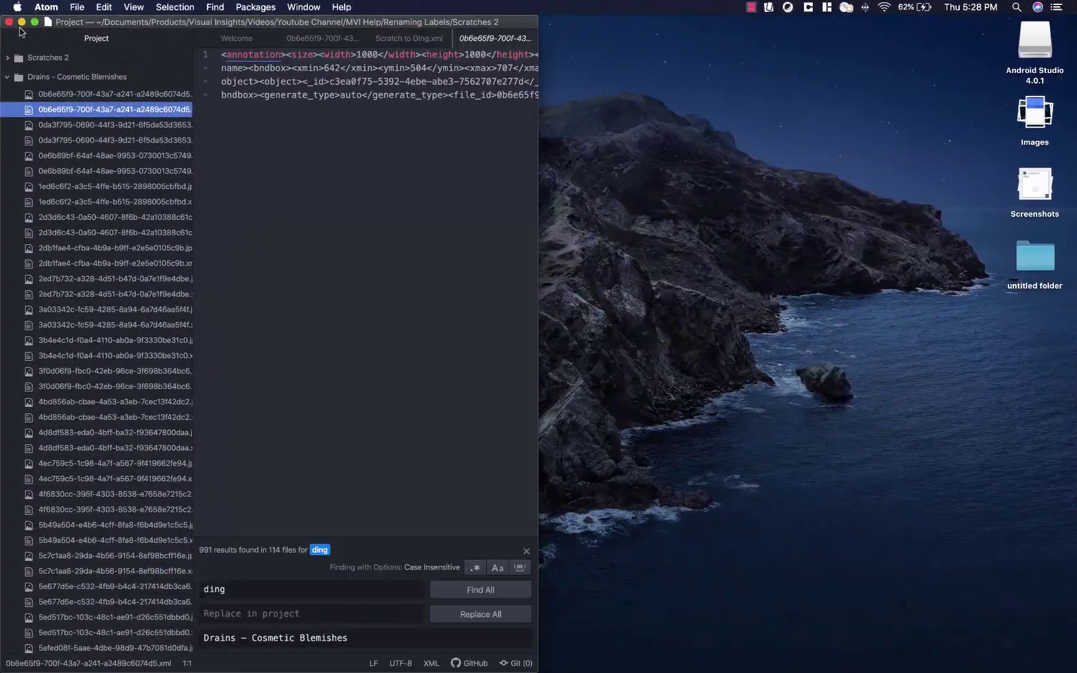
click(22, 26)
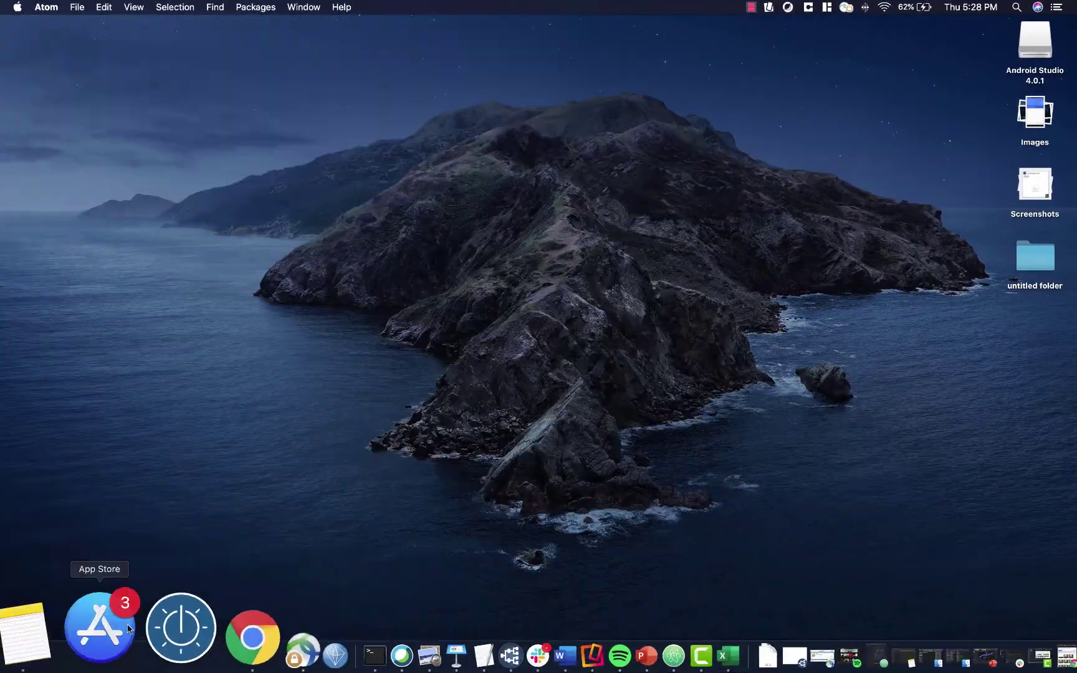
click(41, 629)
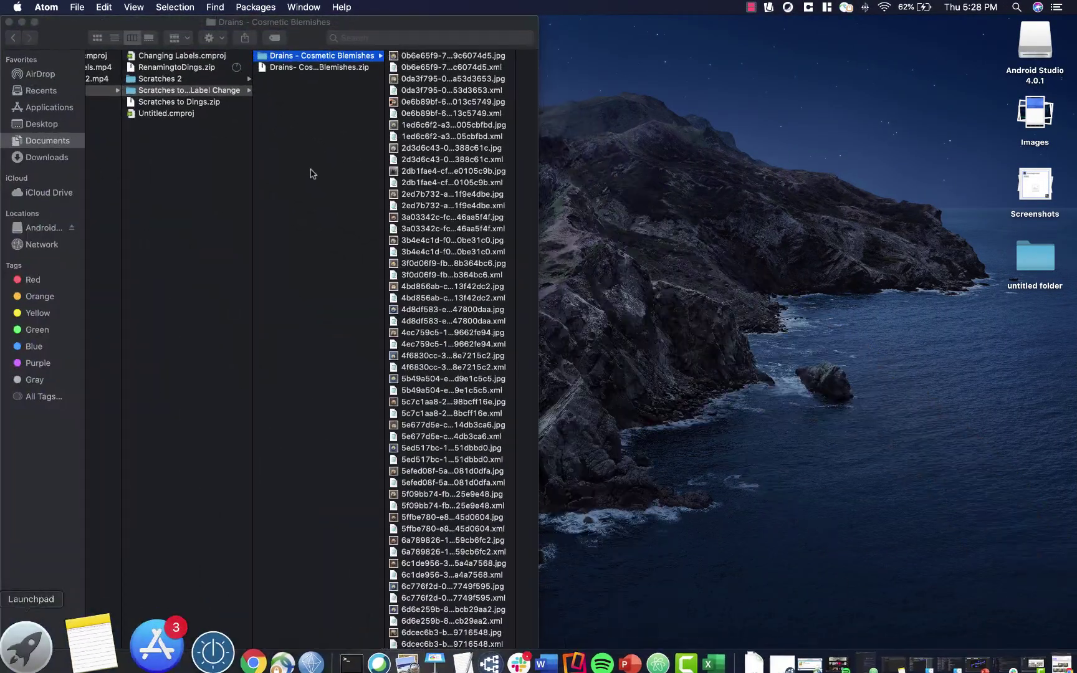
right_click(353, 59)
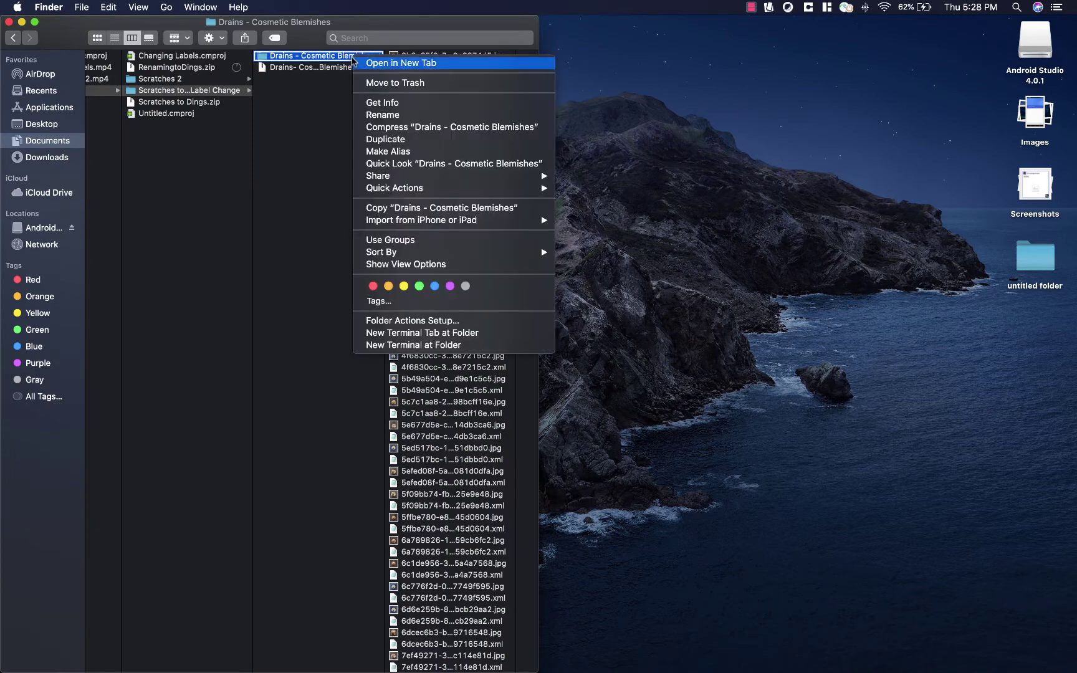
click(389, 128)
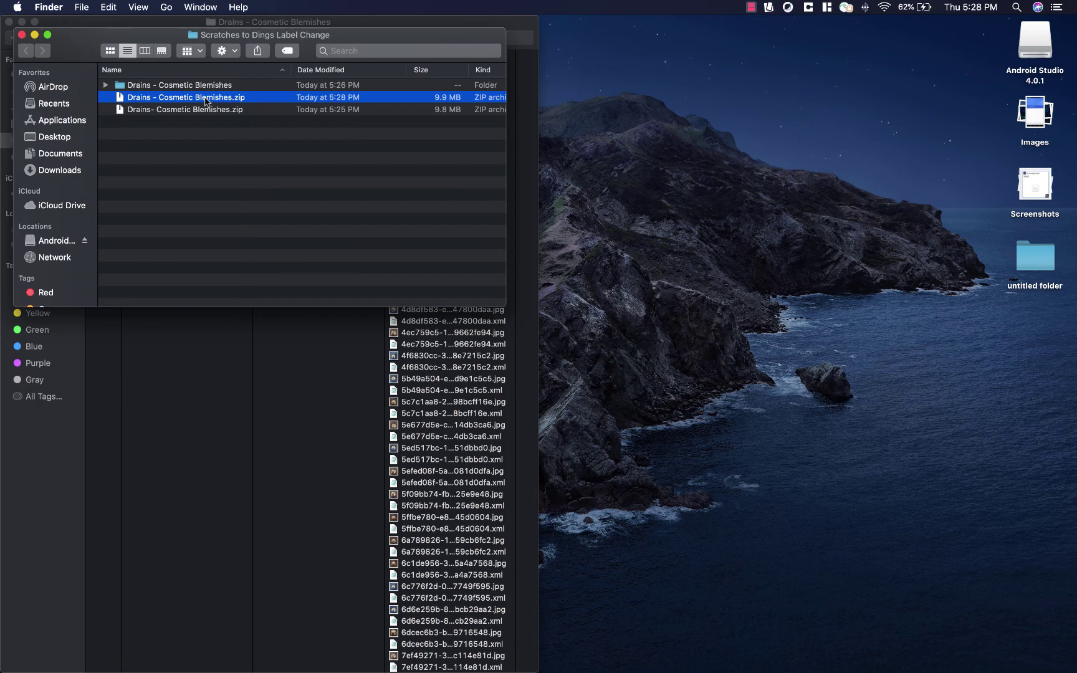
Rename the new zip to Scratches to Dings
right_click(206, 102)
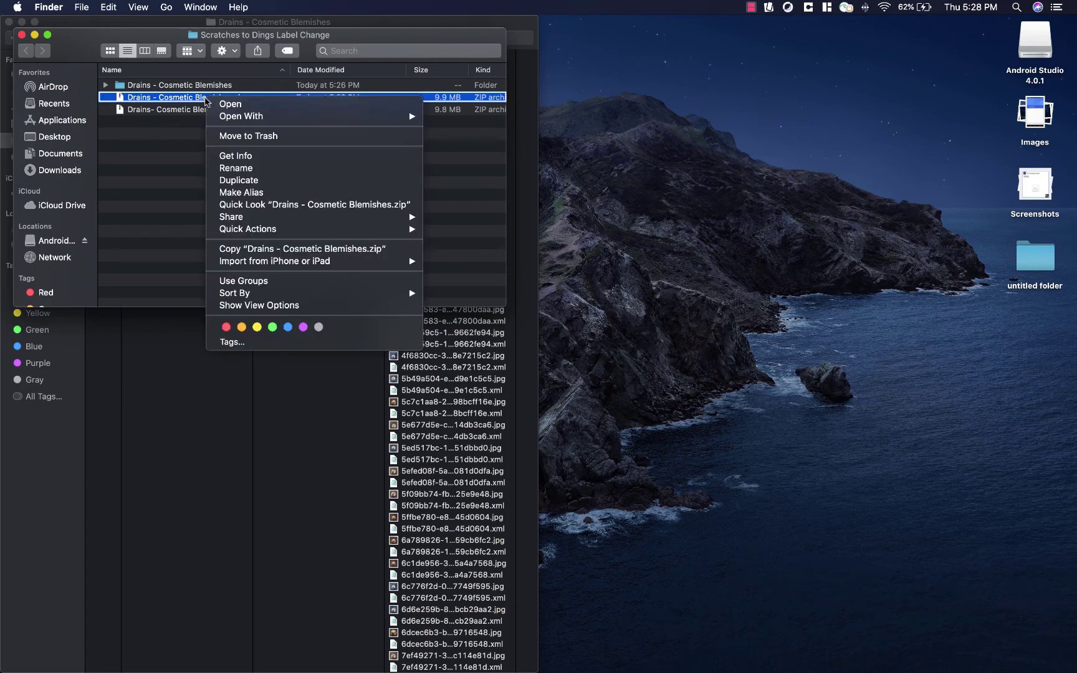
click(226, 166)
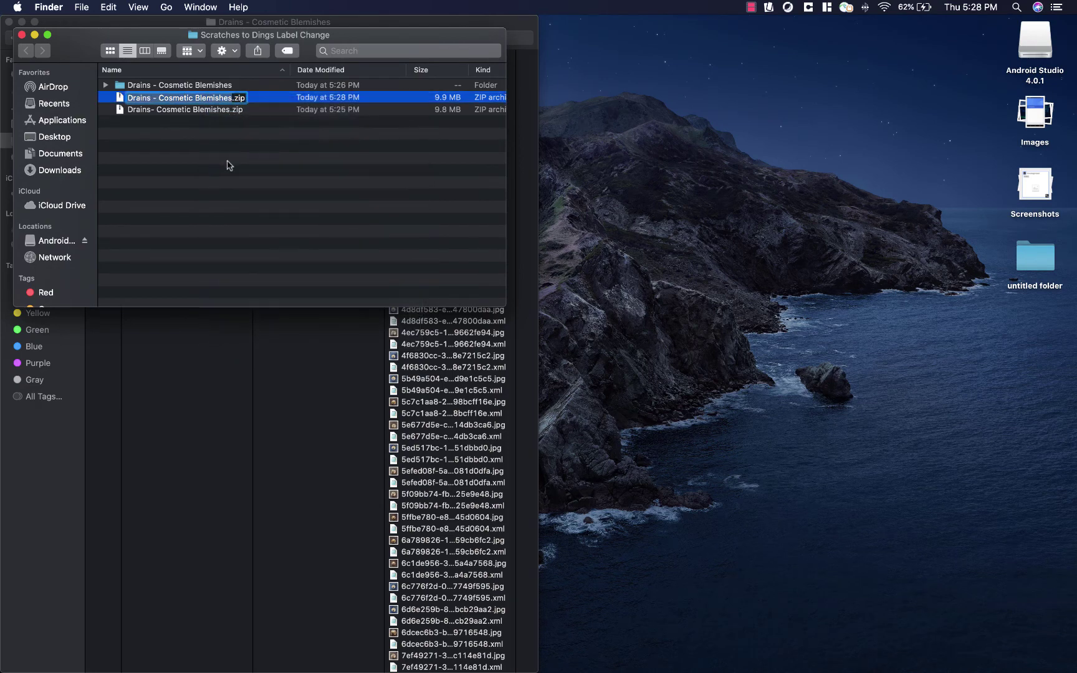
text(S)
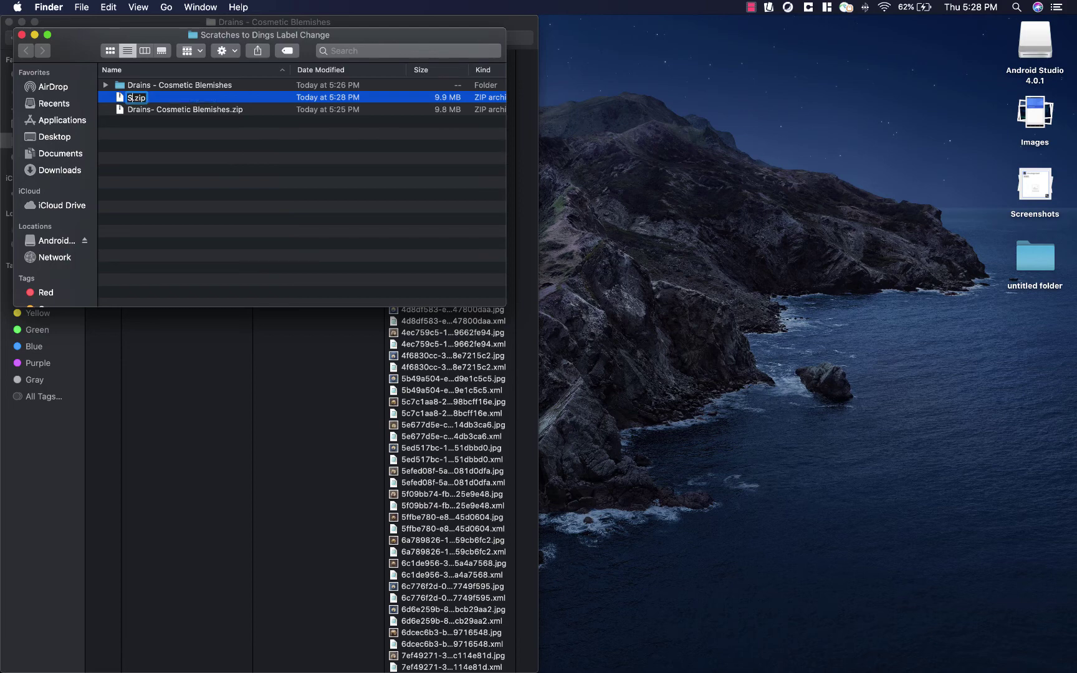
text(cratch)
text(es to Dings)
key(Return)
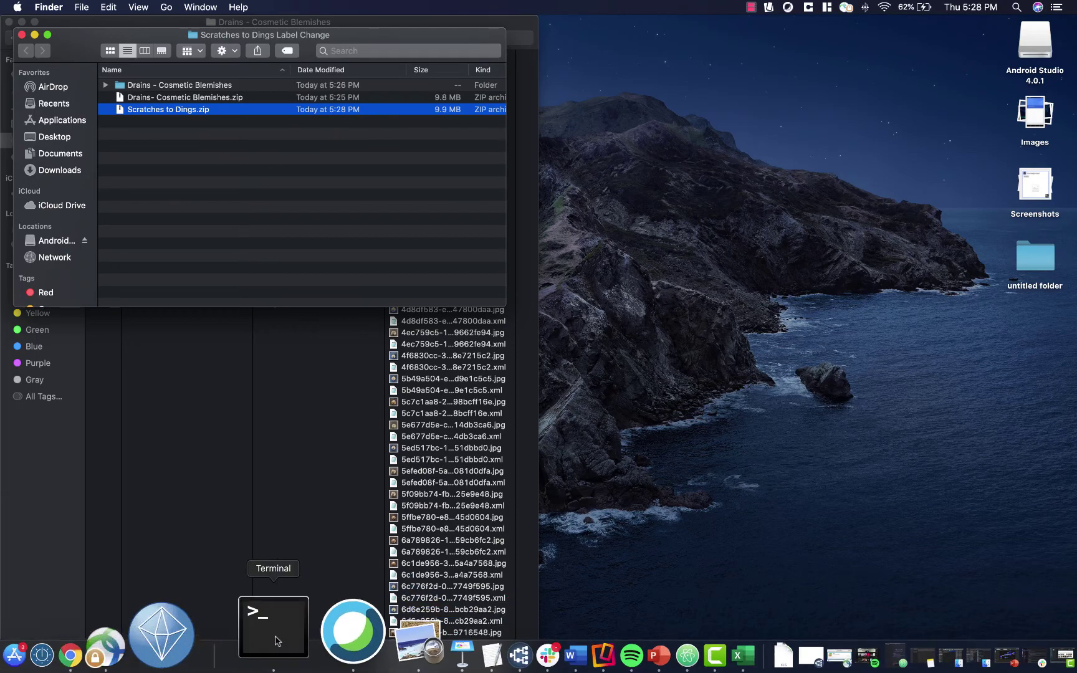
From Maximo's Data Sets list, import Scratches to Dings.zip as data set dinges 2
click(179, 620)
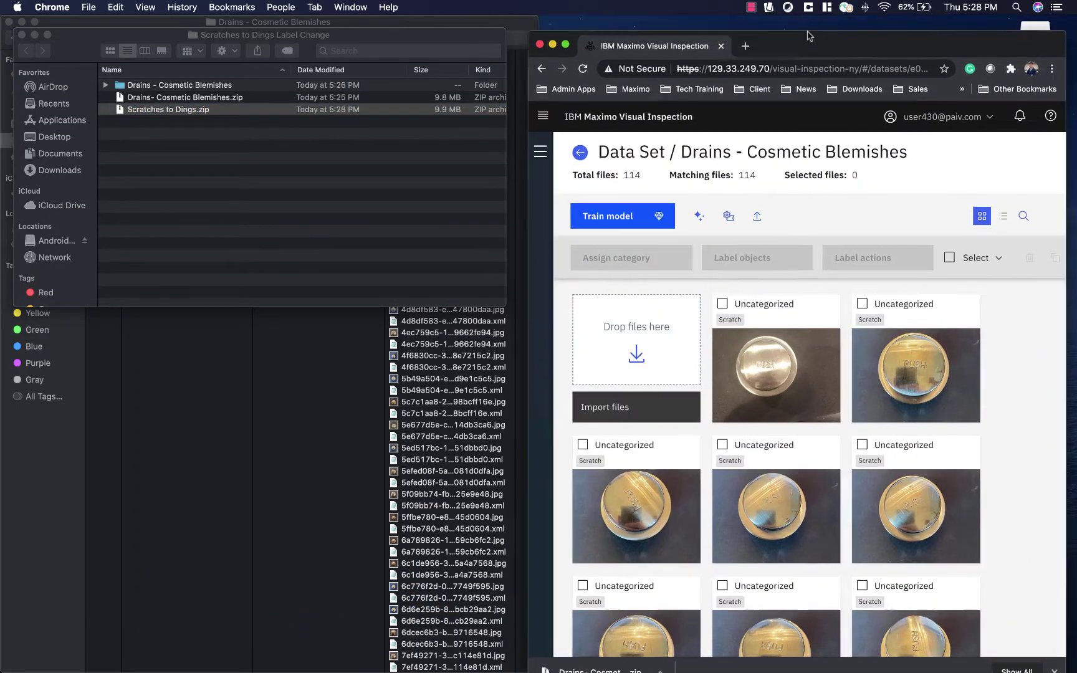
key(ctrl+alt+Return)
click(202, 101)
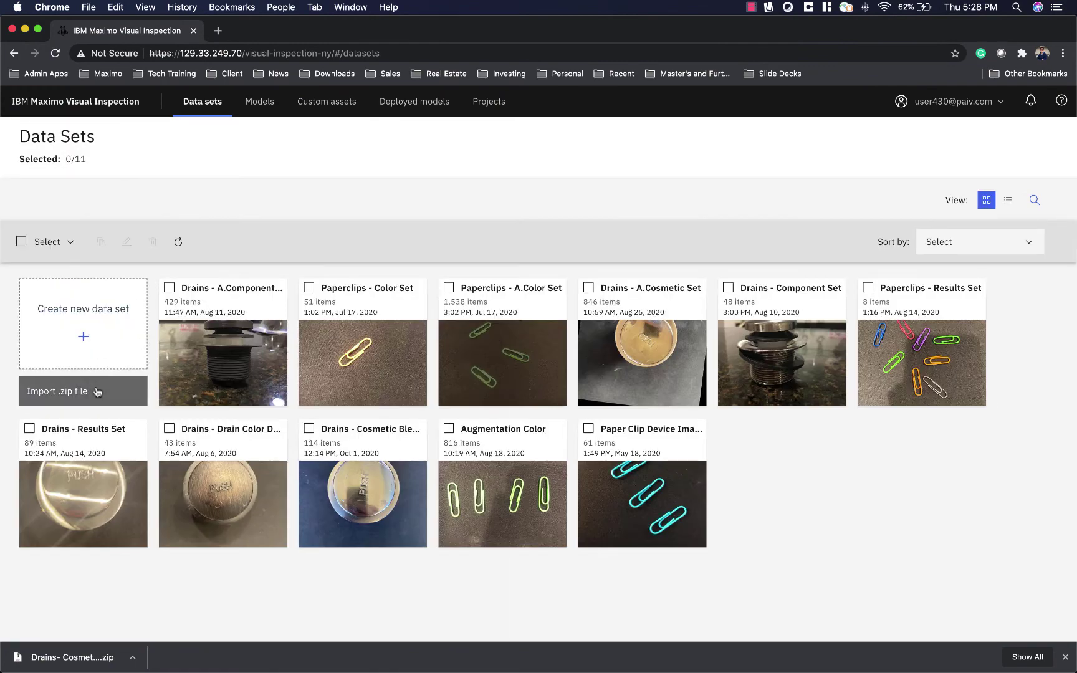
click(98, 381)
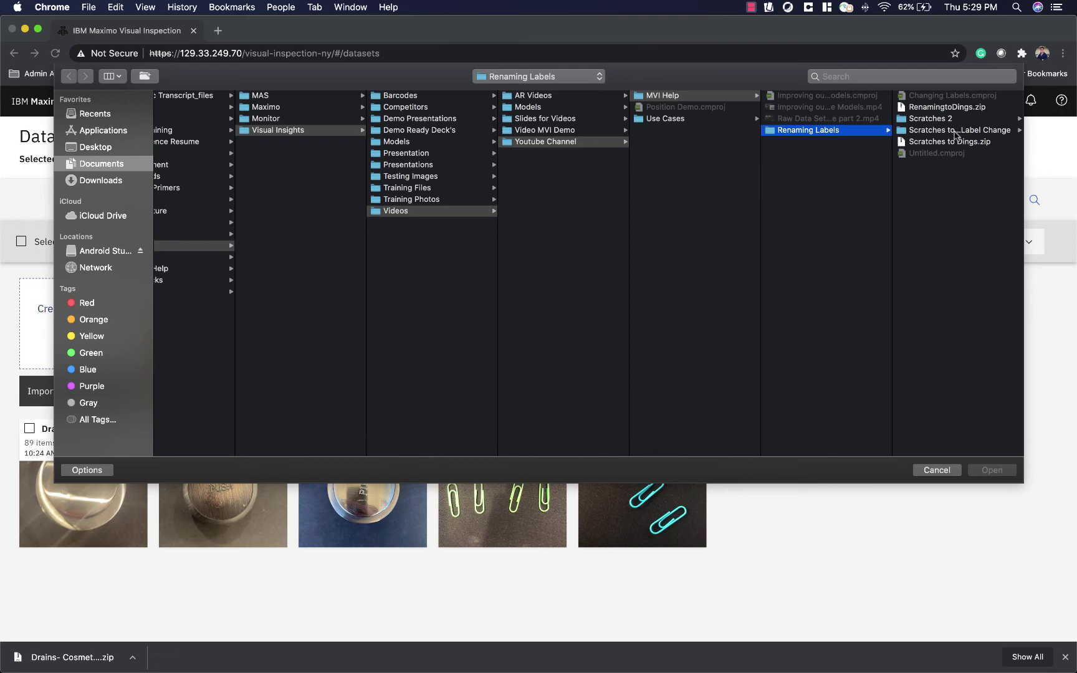
double_click(949, 141)
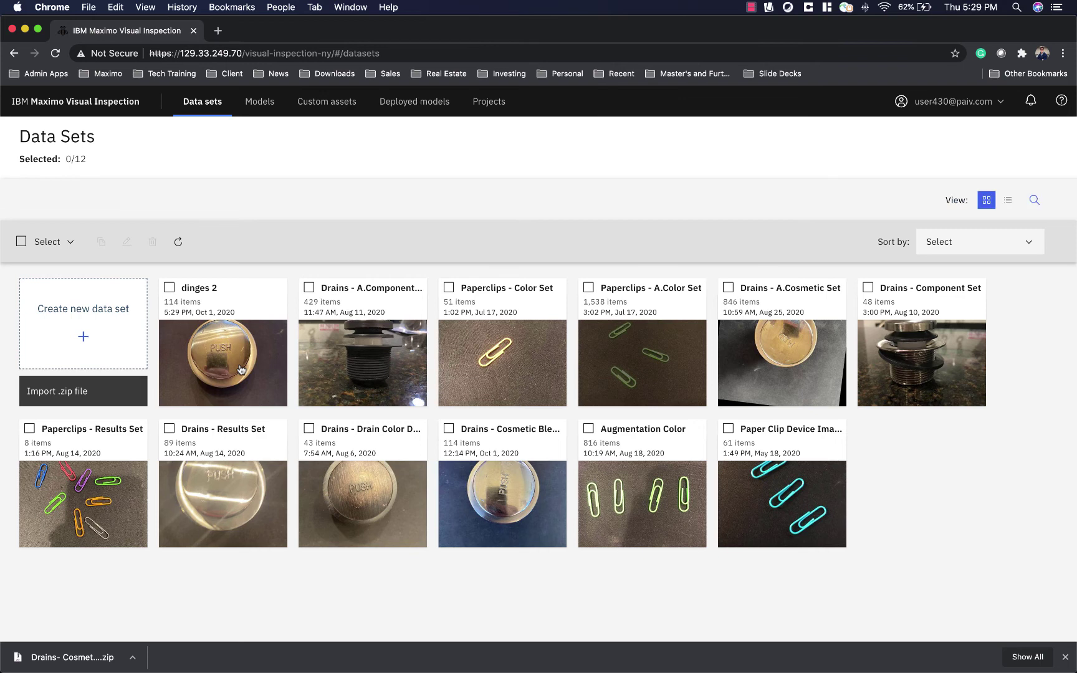
click(239, 369)
click(426, 355)
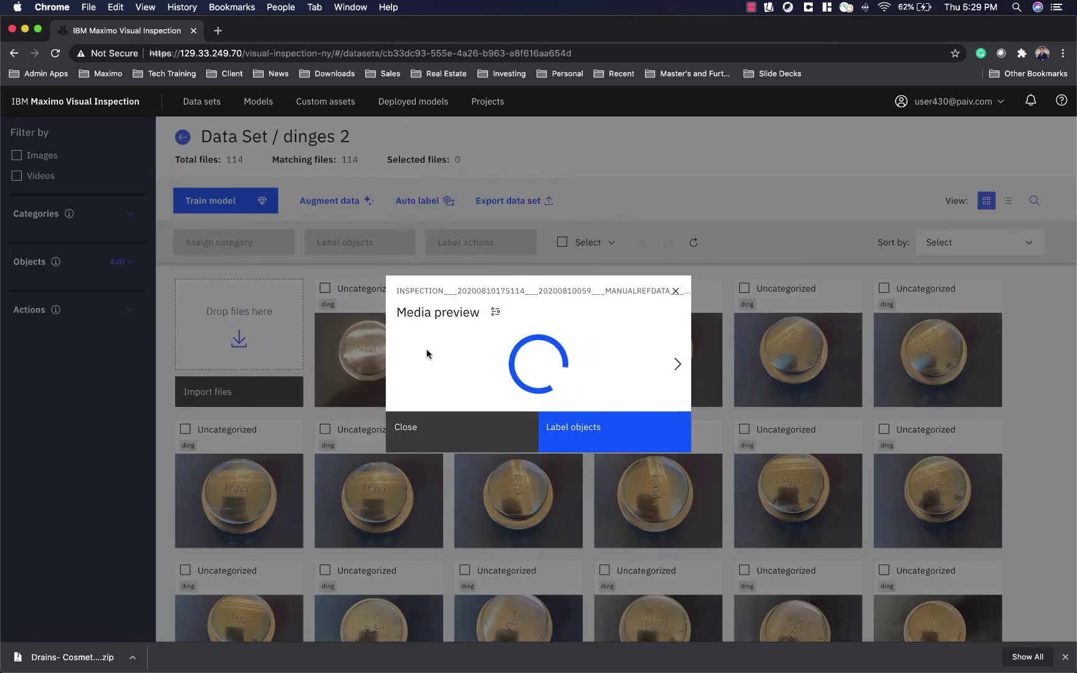
click(693, 364)
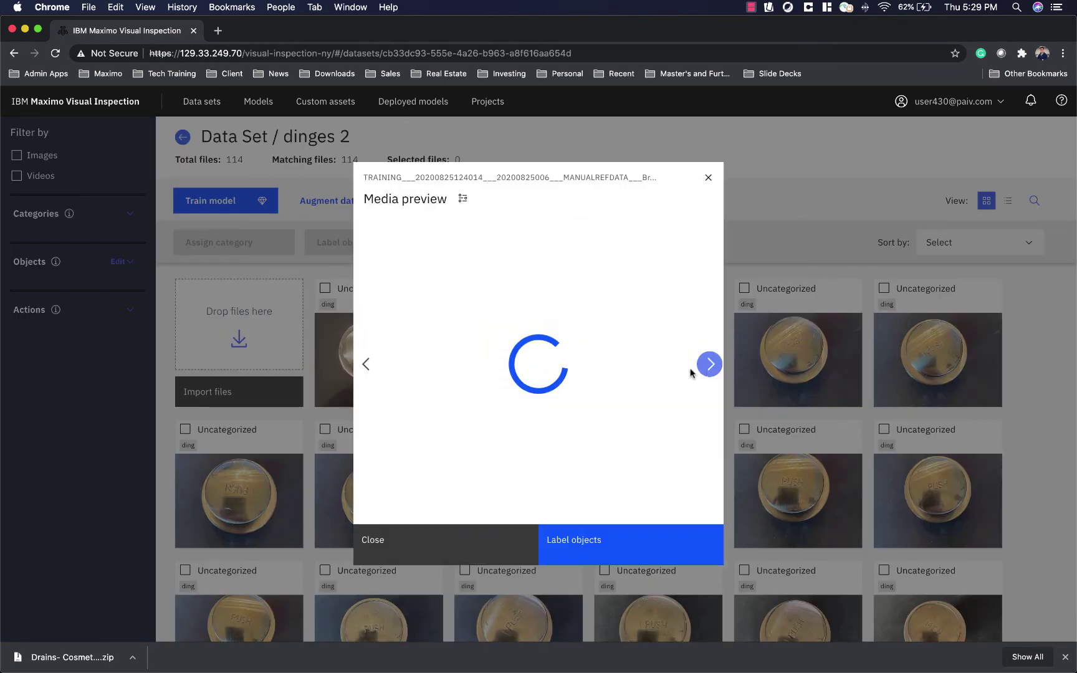
click(709, 364)
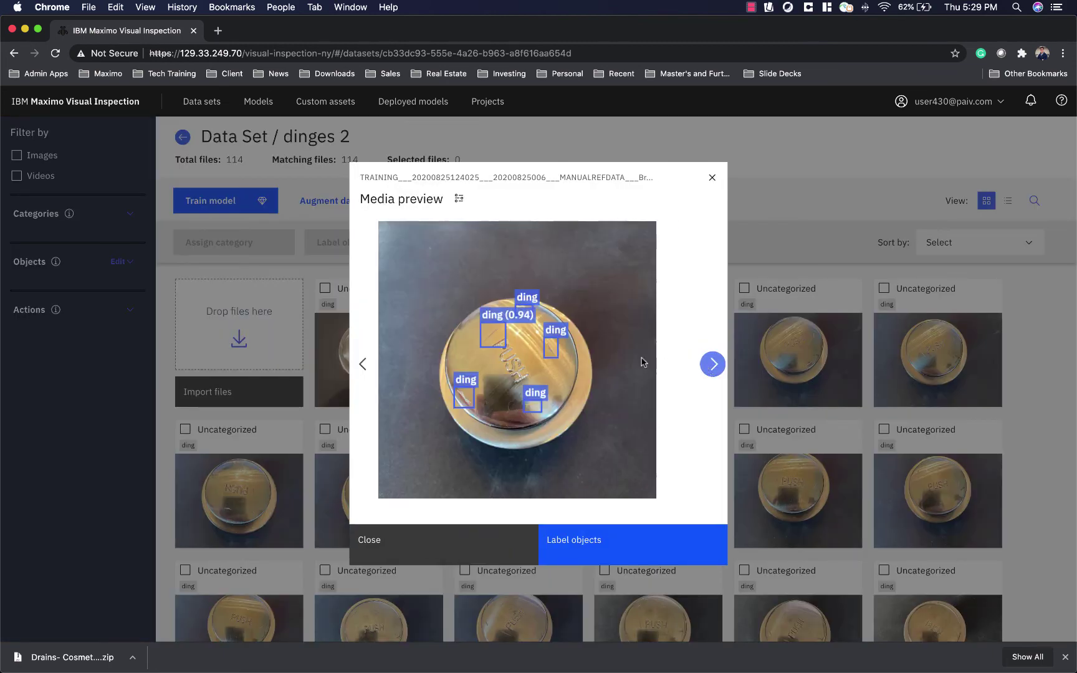
click(711, 179)
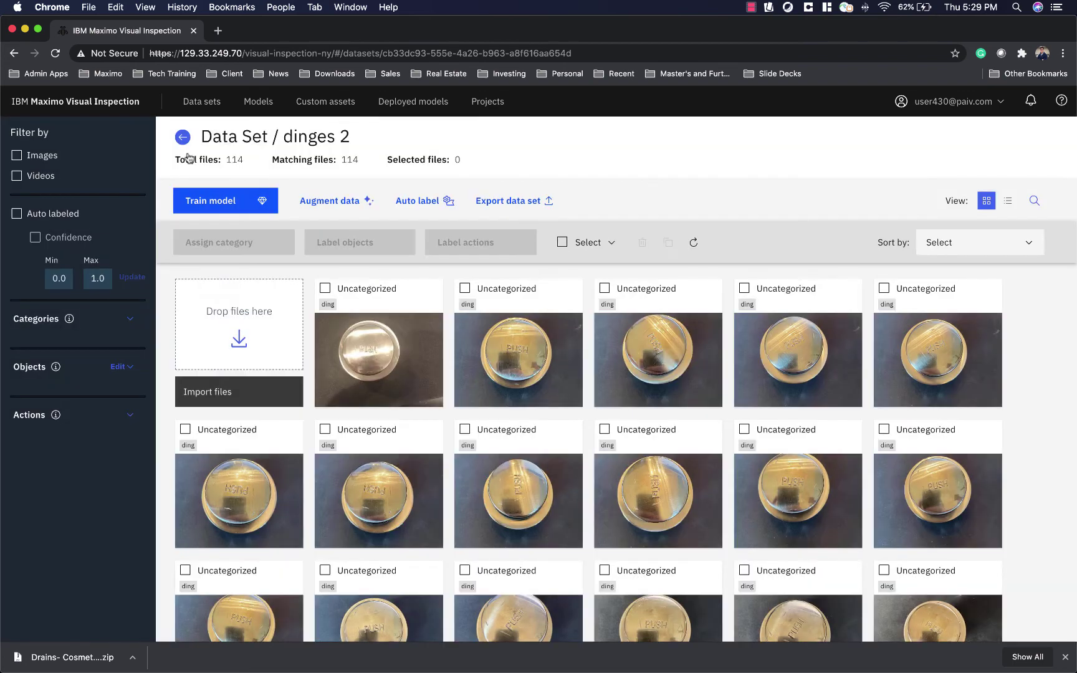
click(181, 136)
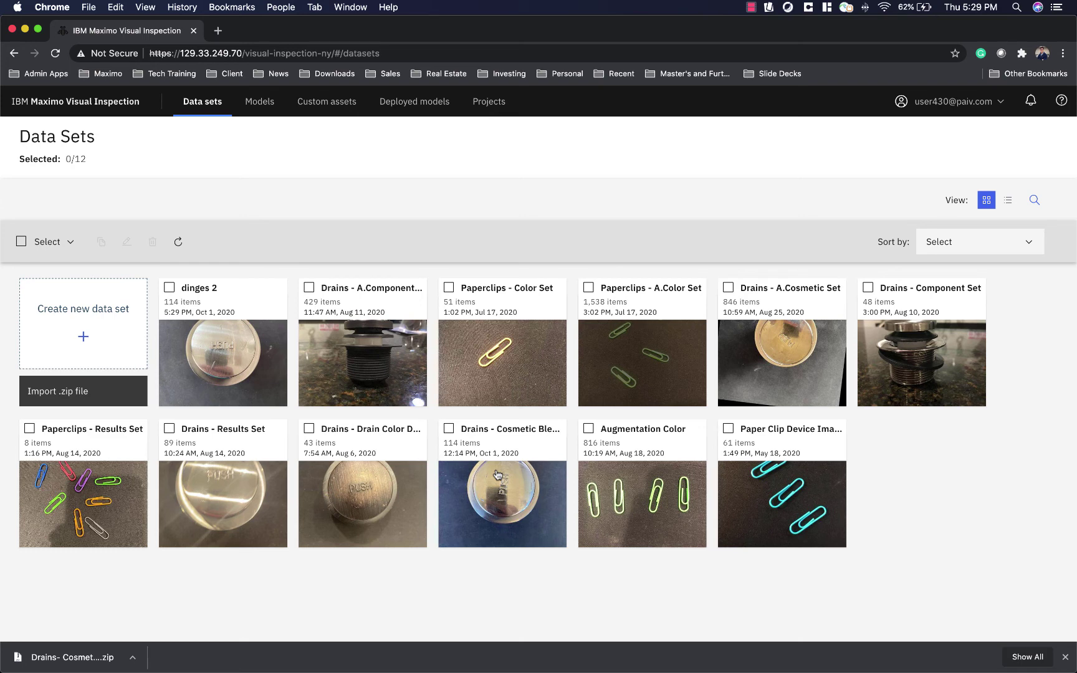
click(787, 350)
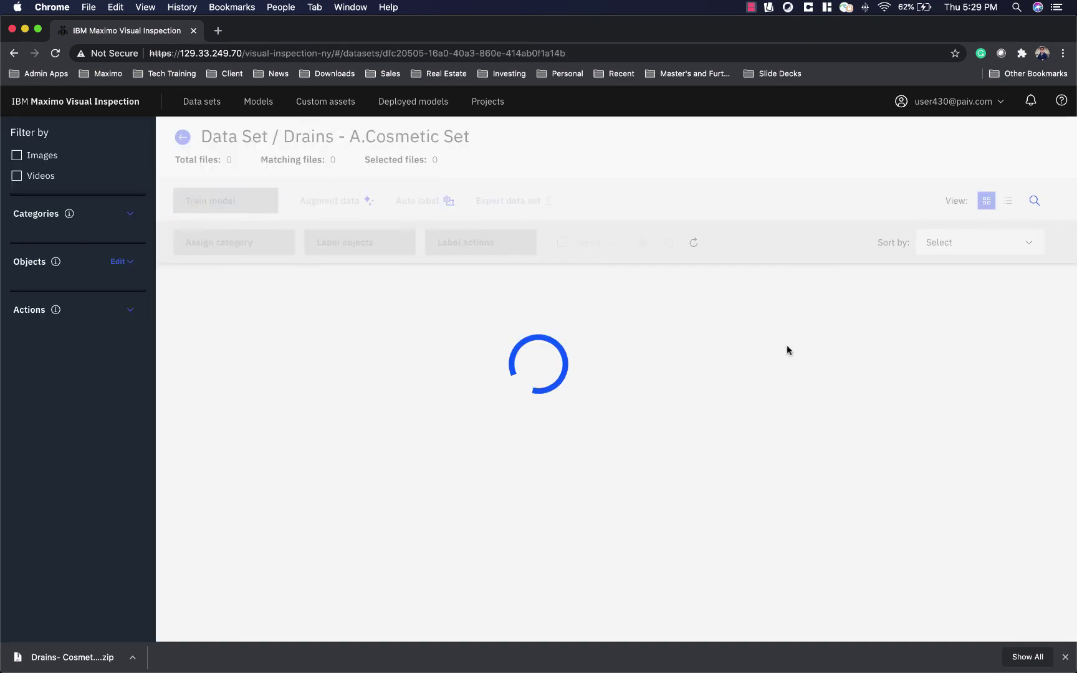
click(180, 135)
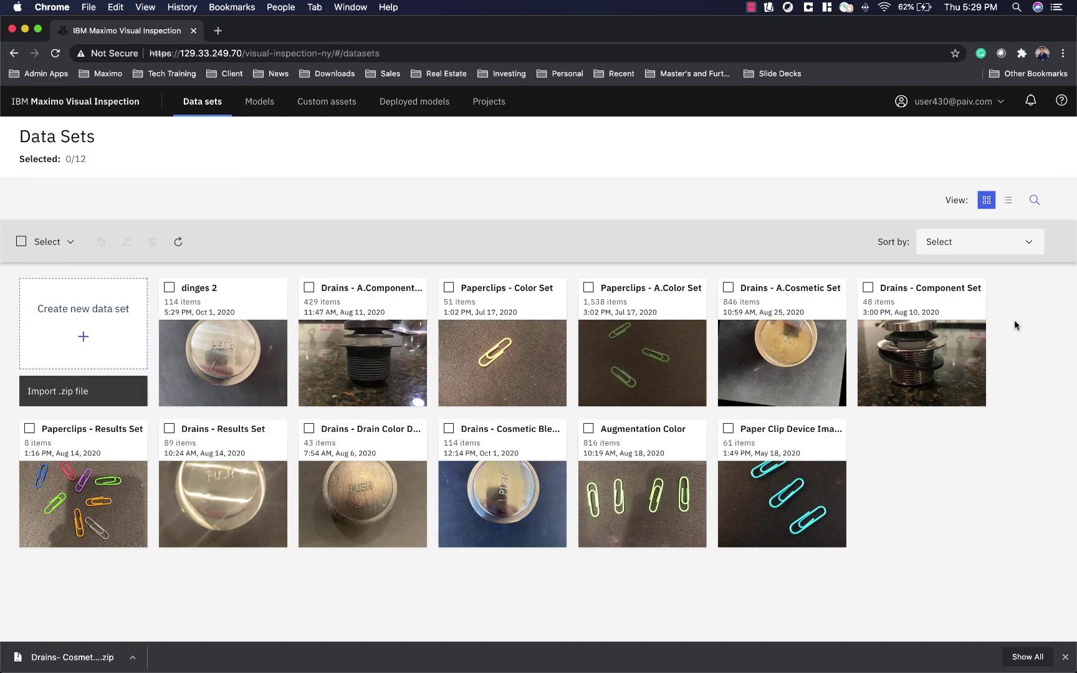
click(524, 482)
click(424, 343)
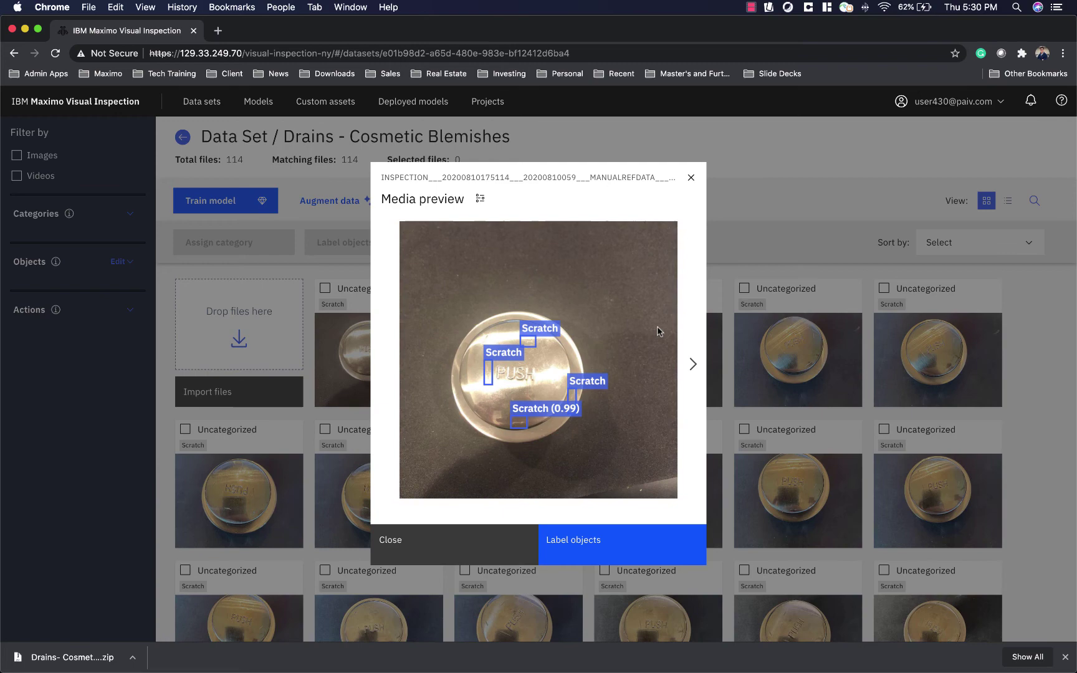
click(691, 178)
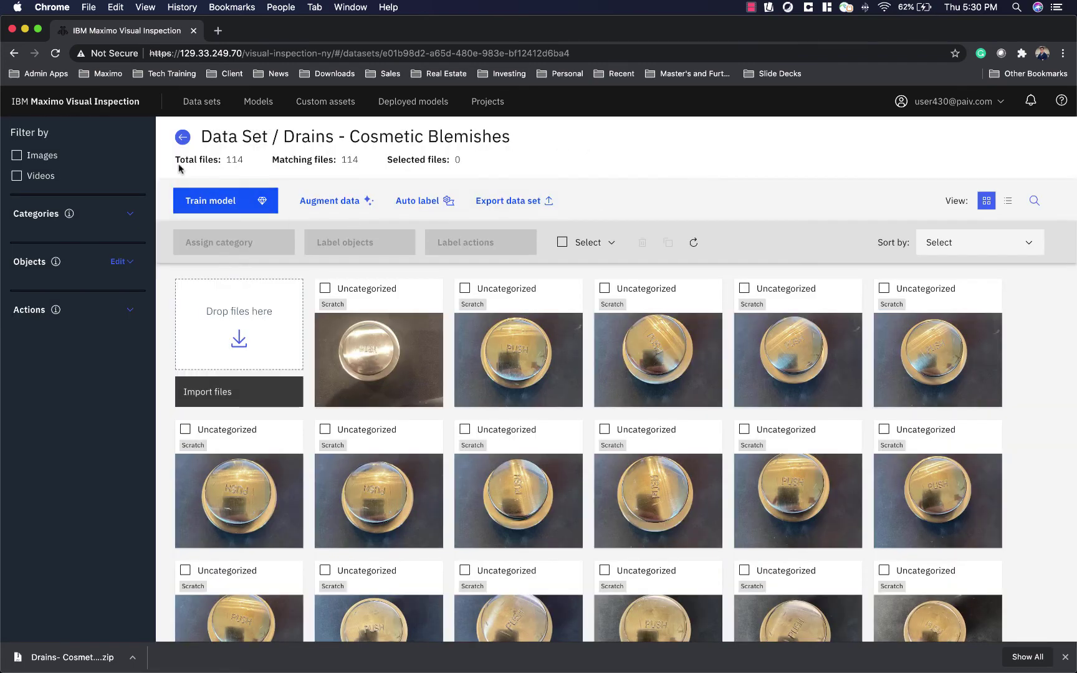
click(181, 137)
click(204, 342)
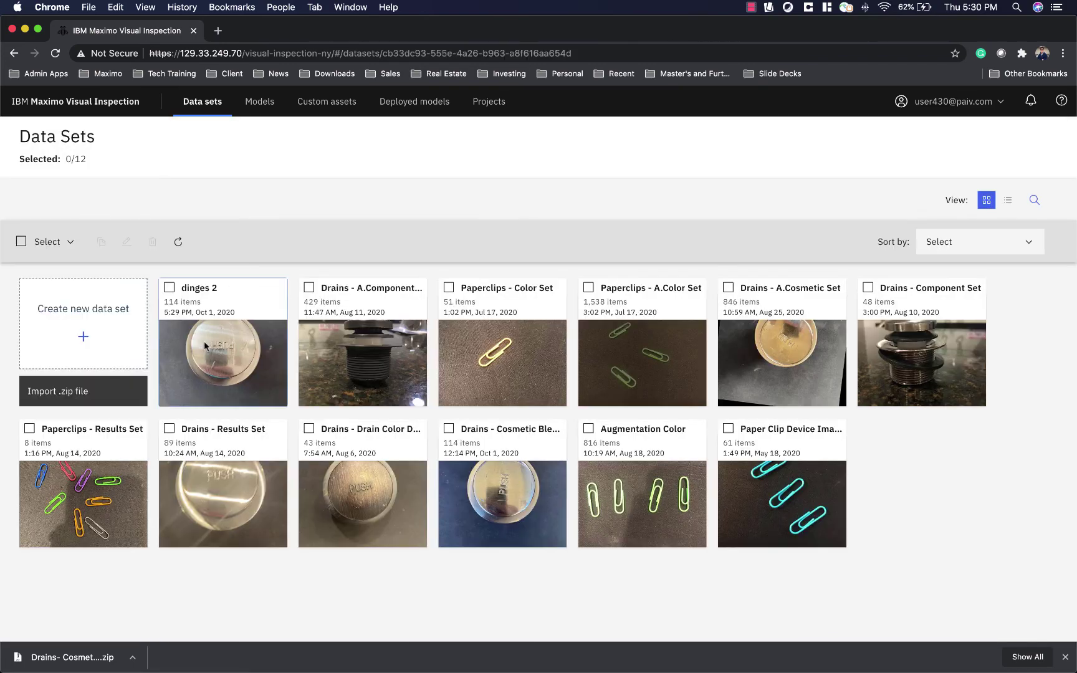
click(420, 360)
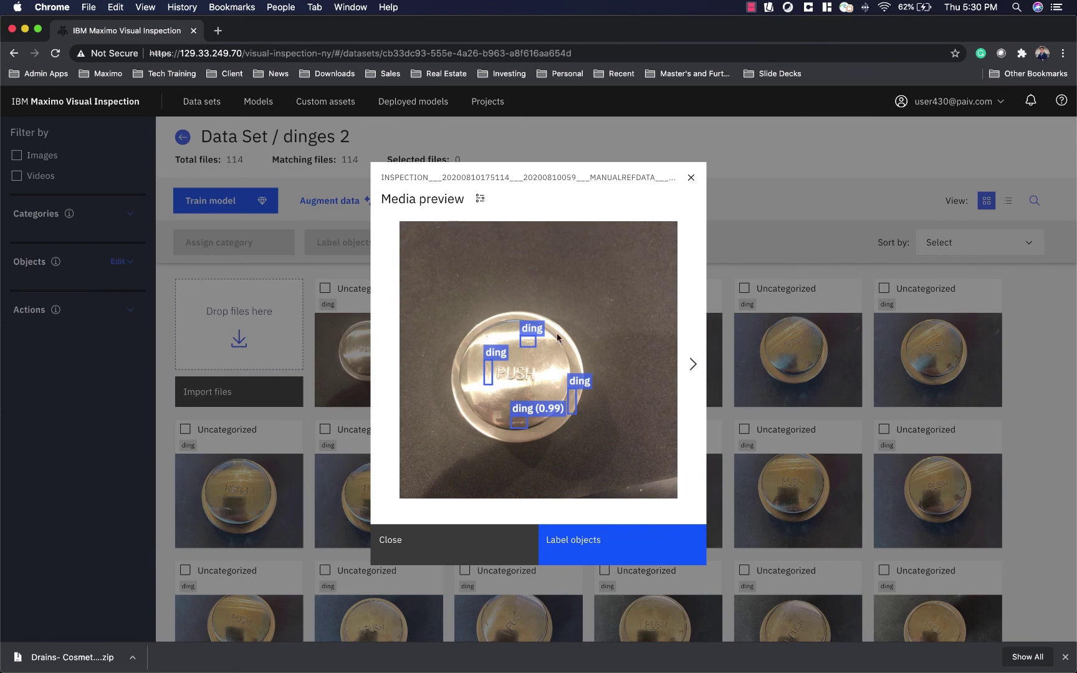
click(690, 178)
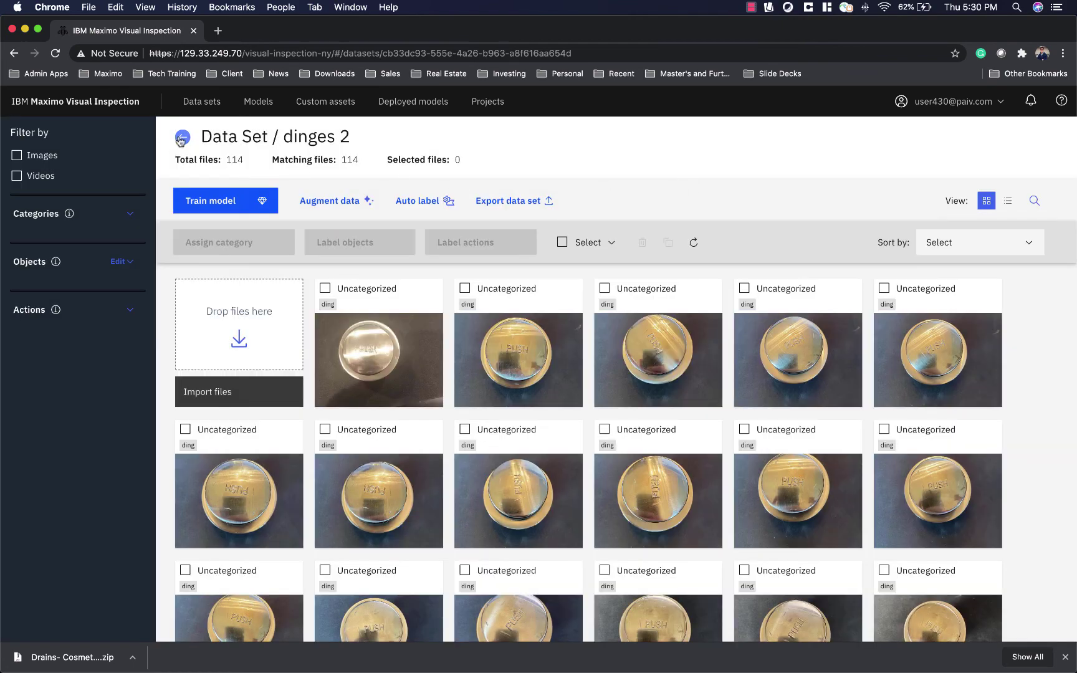
click(541, 357)
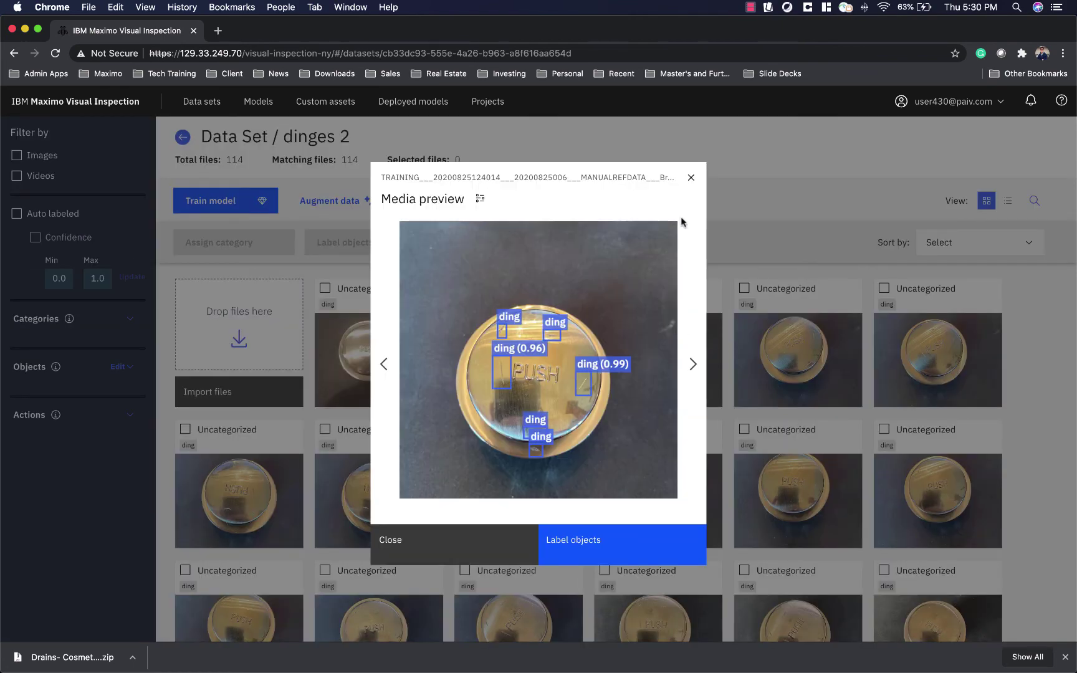
click(688, 179)
click(182, 137)
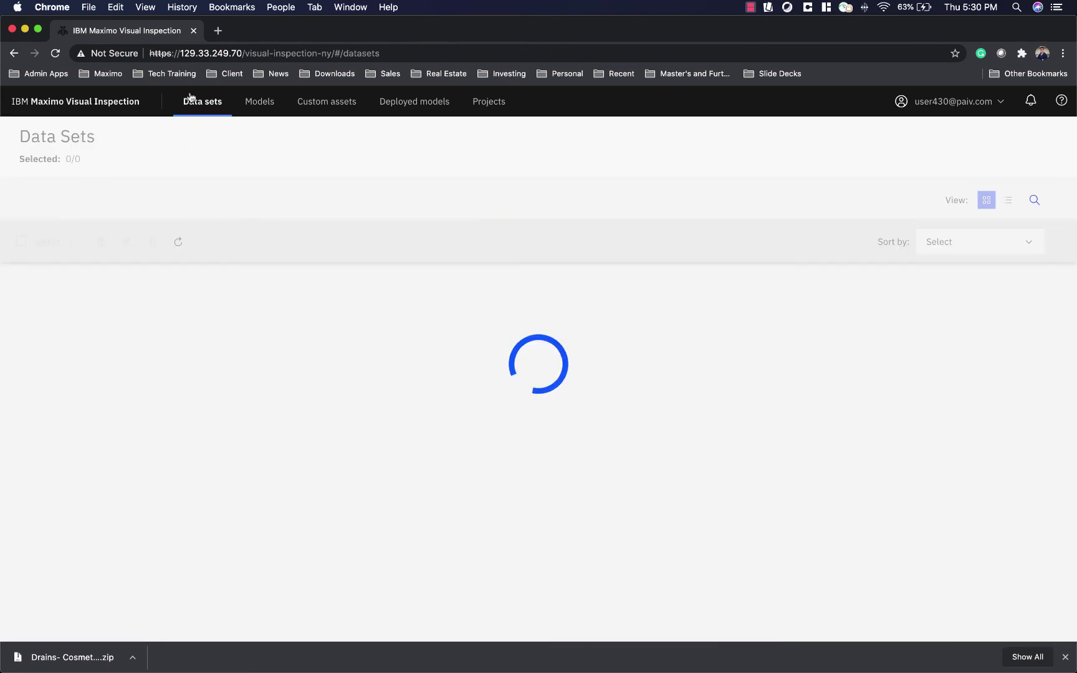
click(750, 7)
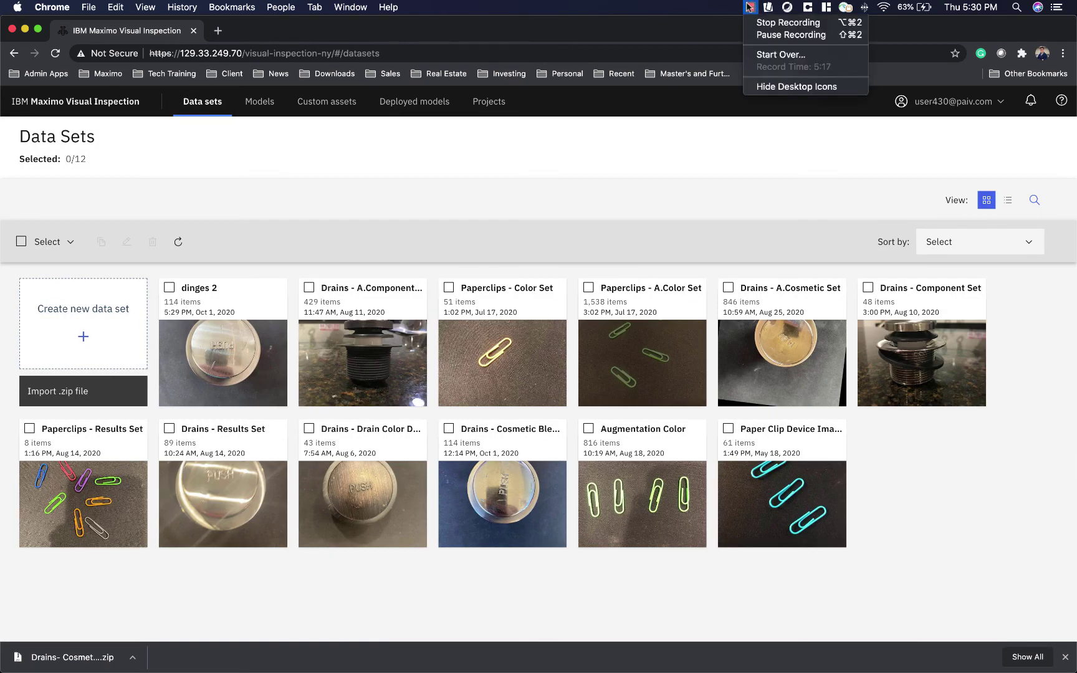
click(778, 23)
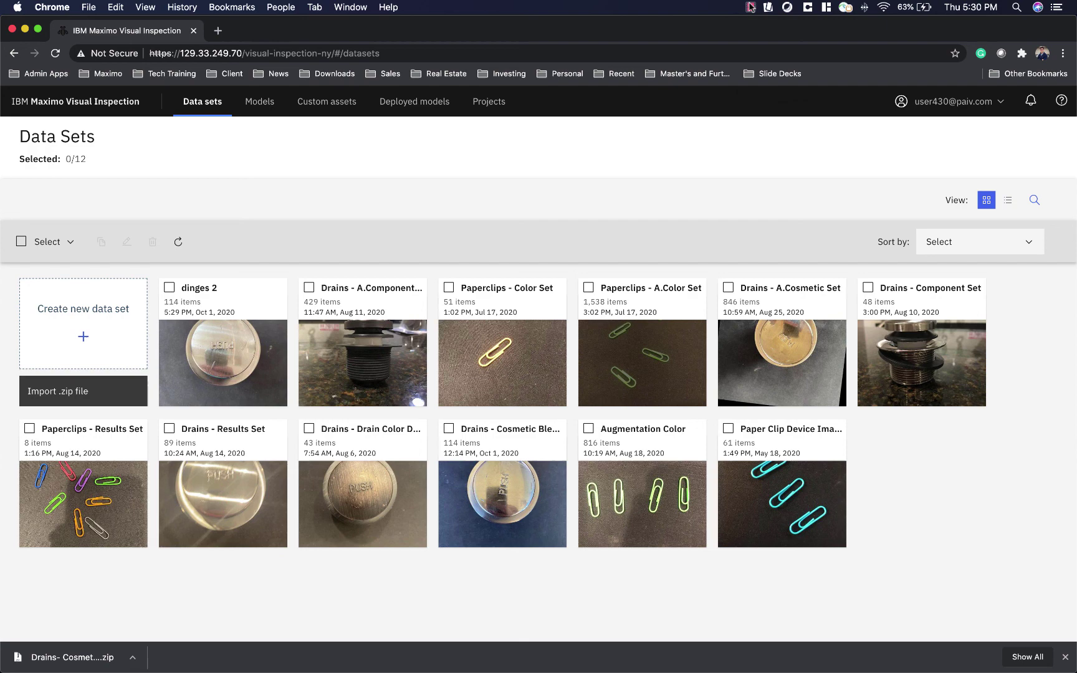
click(751, 7)
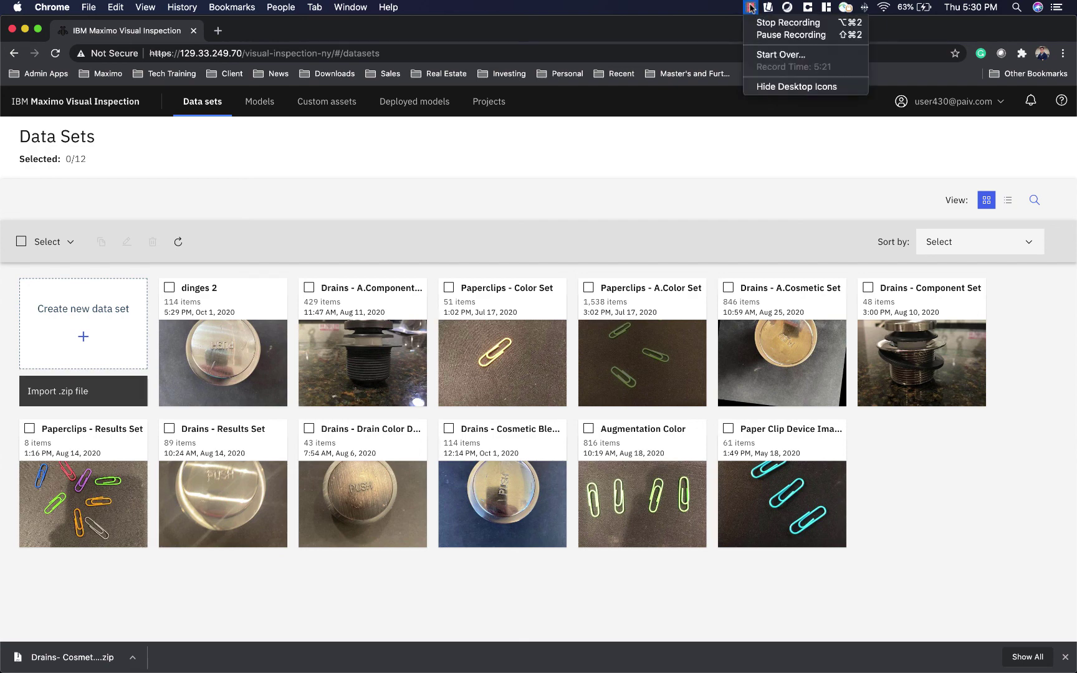